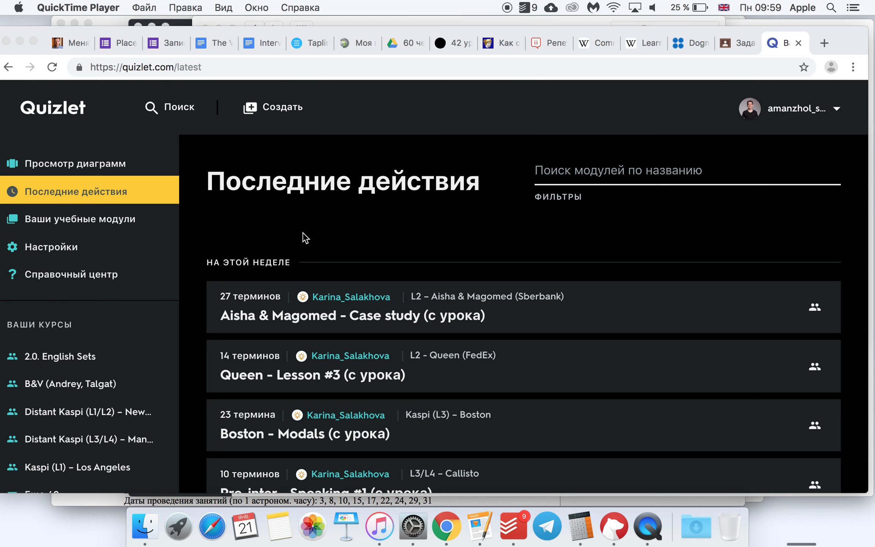
pyautogui.scroll(-1, 320, 260)
pyautogui.scroll(1, 321, 279)
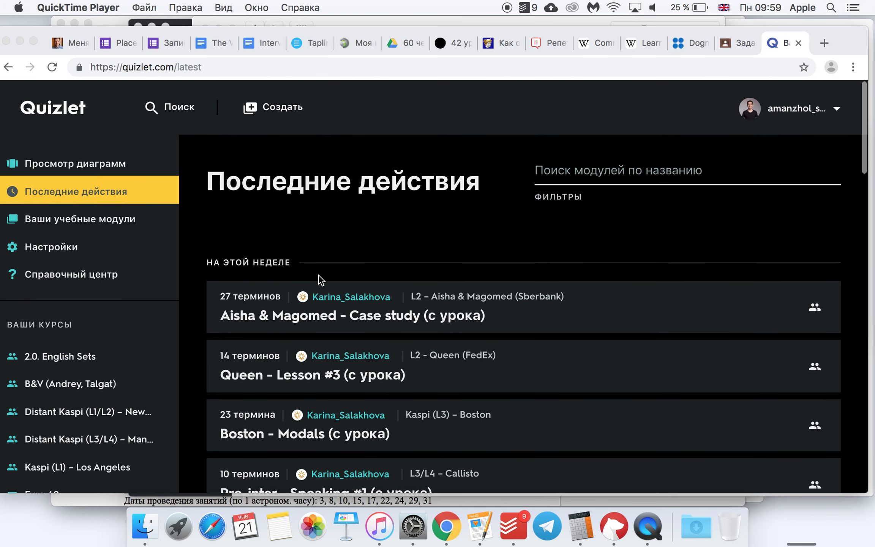
pyautogui.hotkey('ctrl', 'space')
pyautogui.scroll(-1, 321, 279)
pyautogui.scroll(1, 320, 279)
pyautogui.hotkey('ctrl', 'space')
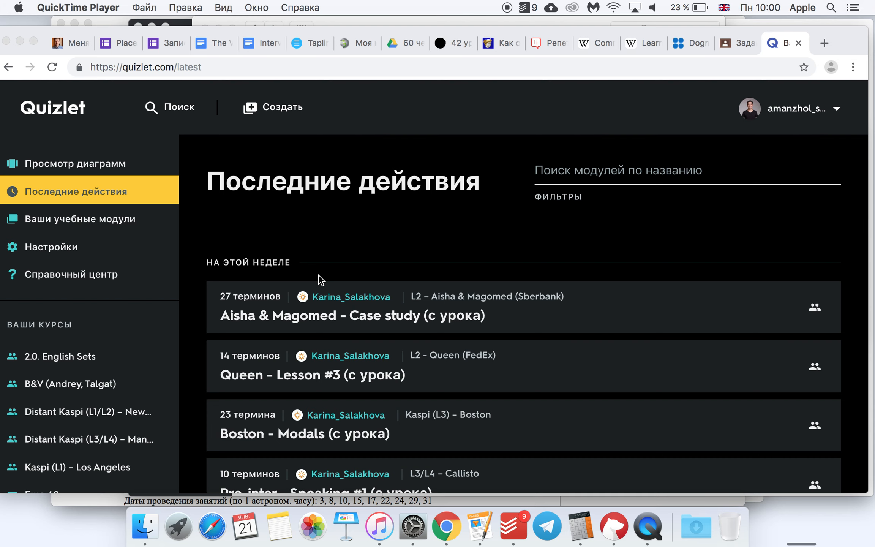
pyautogui.hotkey('ctrl', 'space')
pyautogui.hotkey('ctrl', 'space')
# Start creating a new study set and title it "Test set"
pyautogui.click(277, 112)
pyautogui.click(278, 113)
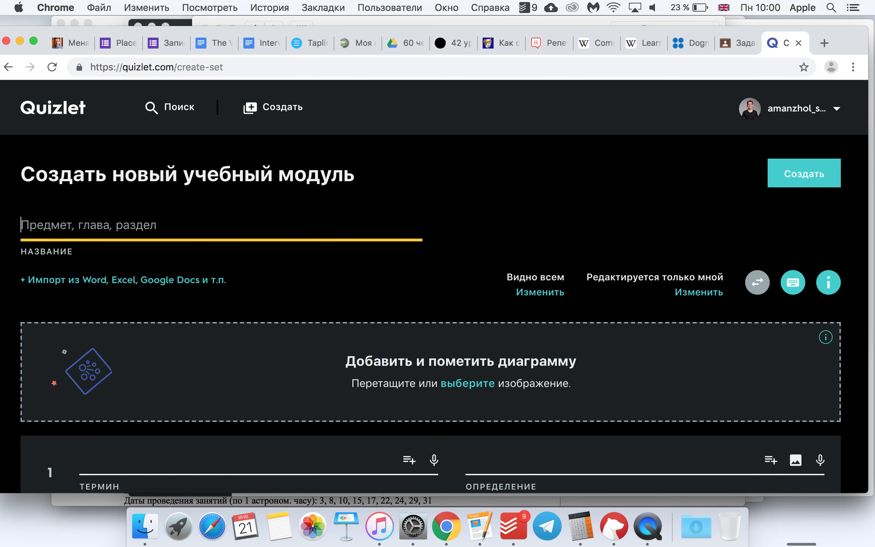
pyautogui.write('Test set')
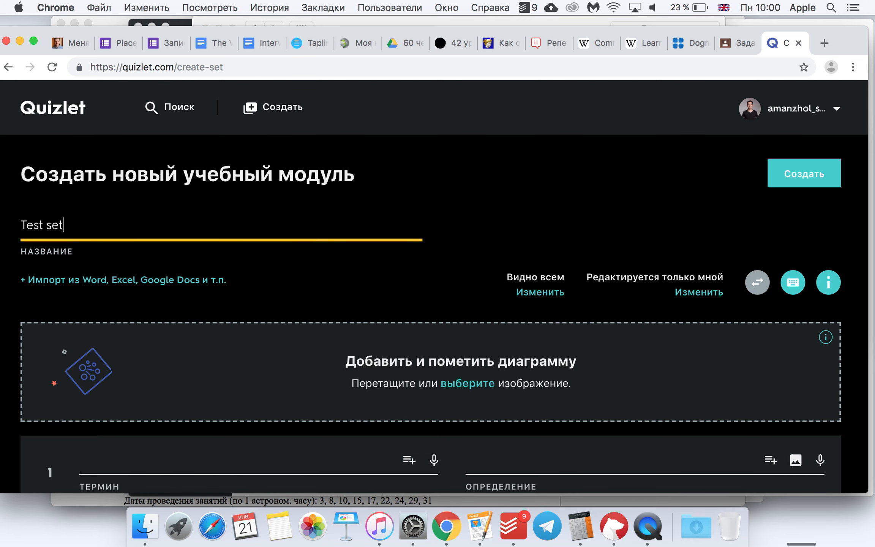
# Fill in the first card with the term "Cat" and the Russian definition "кошка"
pyautogui.press('Tab')
pyautogui.scroll(-5, 195, 329)
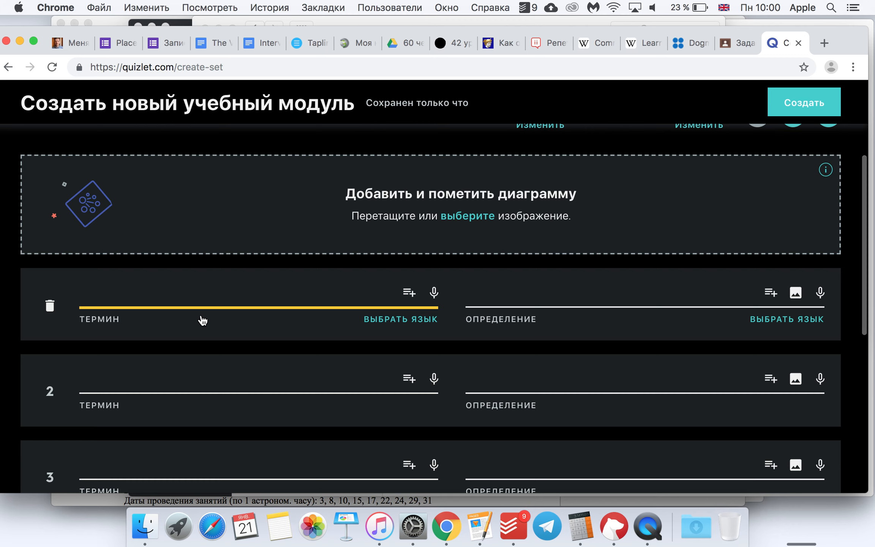
pyautogui.write('Cat')
pyautogui.press('Tab')
pyautogui.hotkey('ctrl', 'space')
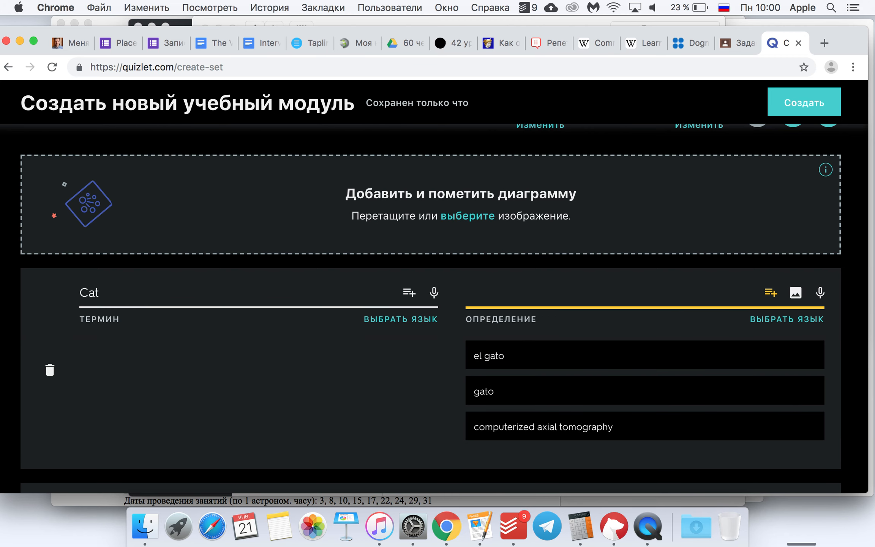
pyautogui.write('кошка')
pyautogui.press('Tab')
# Change the first card's term to "a cat", with a lowercase c and the article in front
pyautogui.scroll(3, 244, 231)
pyautogui.scroll(1, 244, 230)
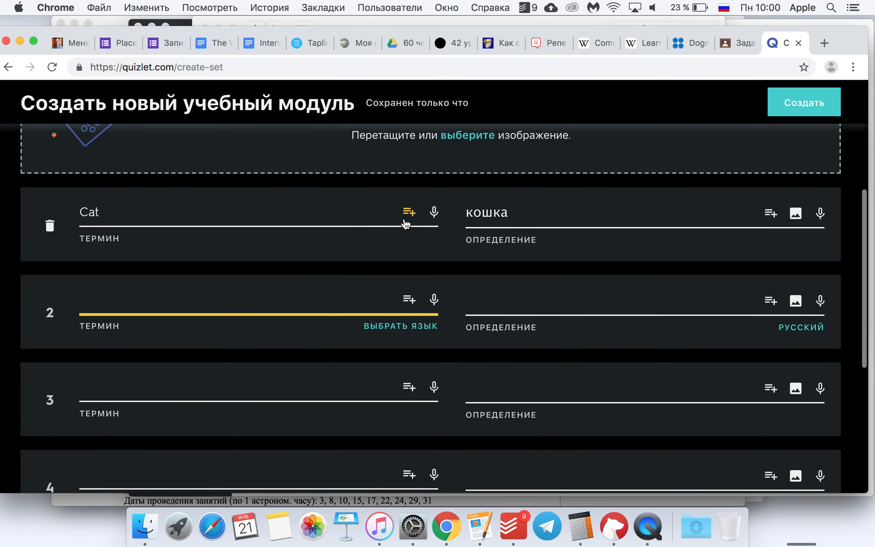
pyautogui.scroll(2, 404, 227)
pyautogui.hotkey('ctrl', 'space')
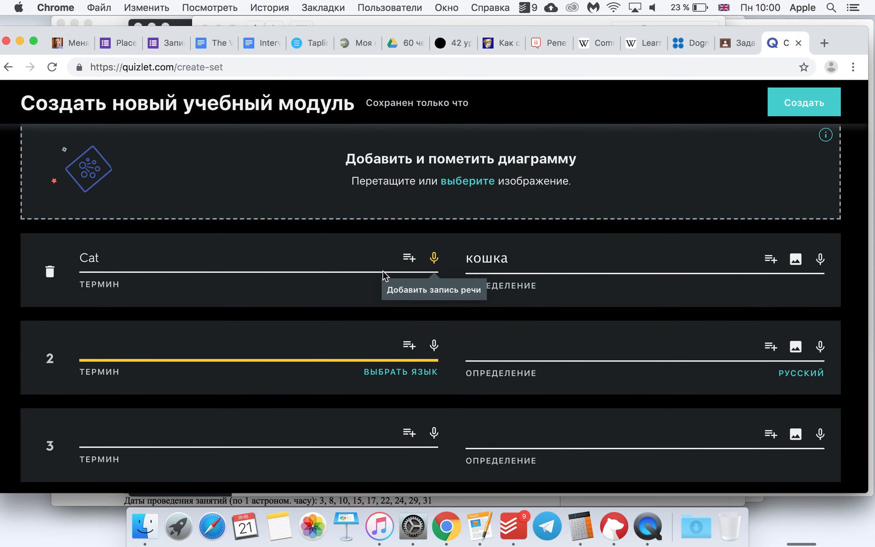
pyautogui.scroll(1, 384, 276)
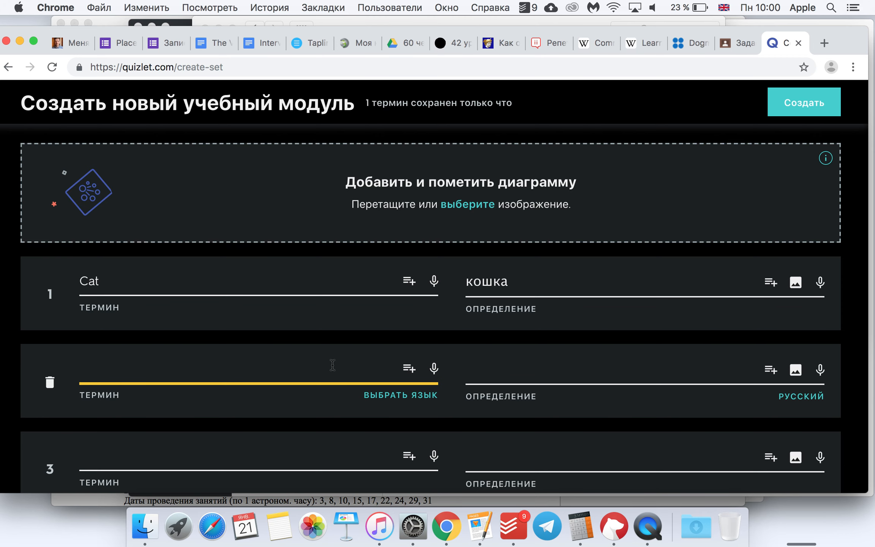
pyautogui.click(81, 282)
pyautogui.write('a')
pyautogui.press('Right')
pyautogui.press('BackSpace')
pyautogui.write('c')
pyautogui.press('Left')
pyautogui.press('Left')
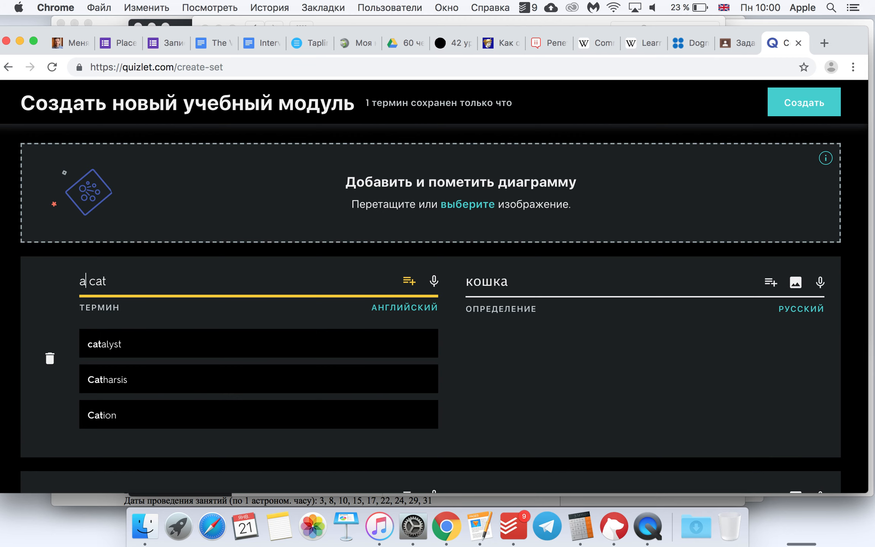
# Remove the article from the first card's term so it reads "cat"
pyautogui.press('BackSpace')
pyautogui.press('BackSpace')
pyautogui.click(160, 255)
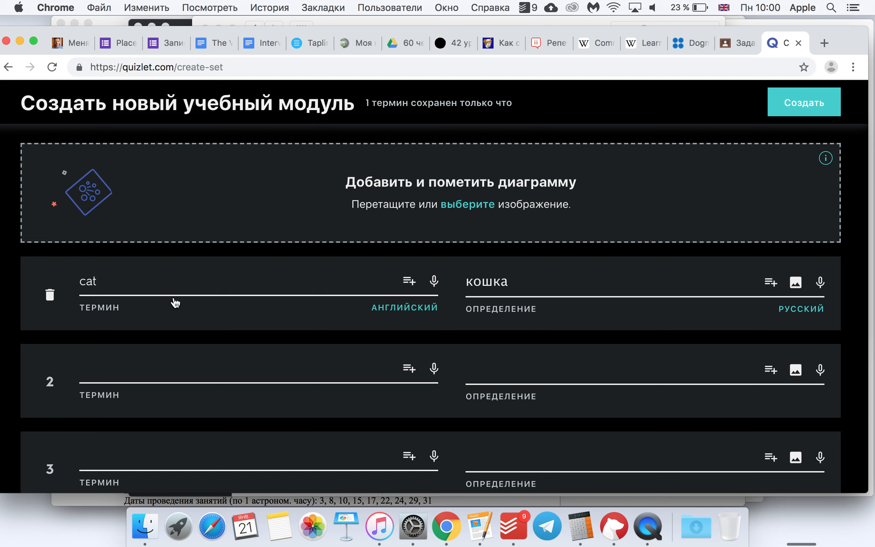
# Fill in the second card with the term "dog" and the Russian definition "собака"
pyautogui.click(154, 378)
pyautogui.scroll(-1, 184, 353)
pyautogui.scroll(-1, 184, 353)
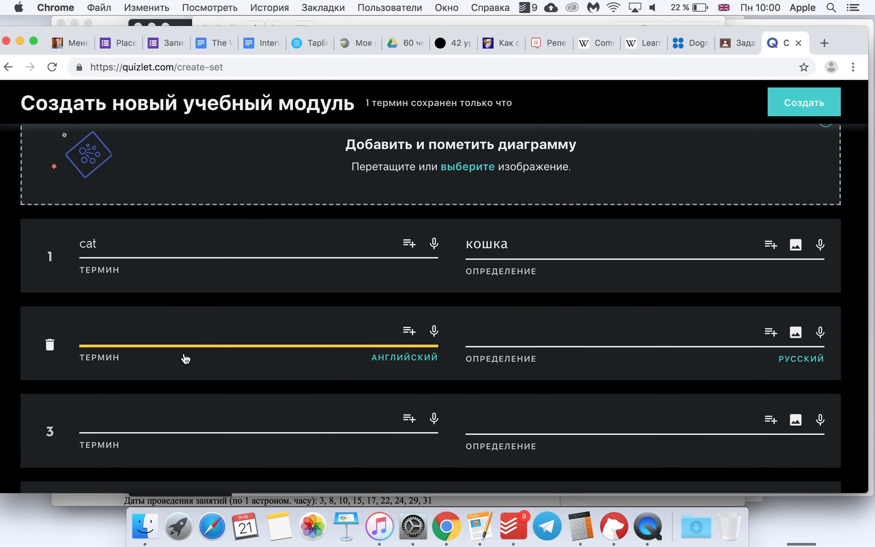
pyautogui.write('dog')
pyautogui.hotkey('ctrl', 'space')
pyautogui.press('Tab')
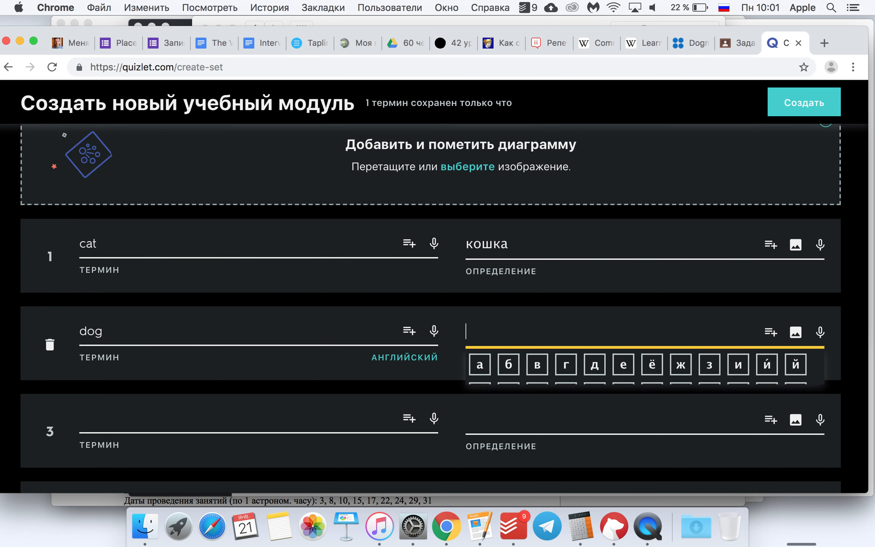
pyautogui.write('собака')
pyautogui.press('Tab')
# Enter "computer" as the third card's term and move on to its definition
pyautogui.hotkey('ctrl', 'space')
pyautogui.scroll(5, 186, 408)
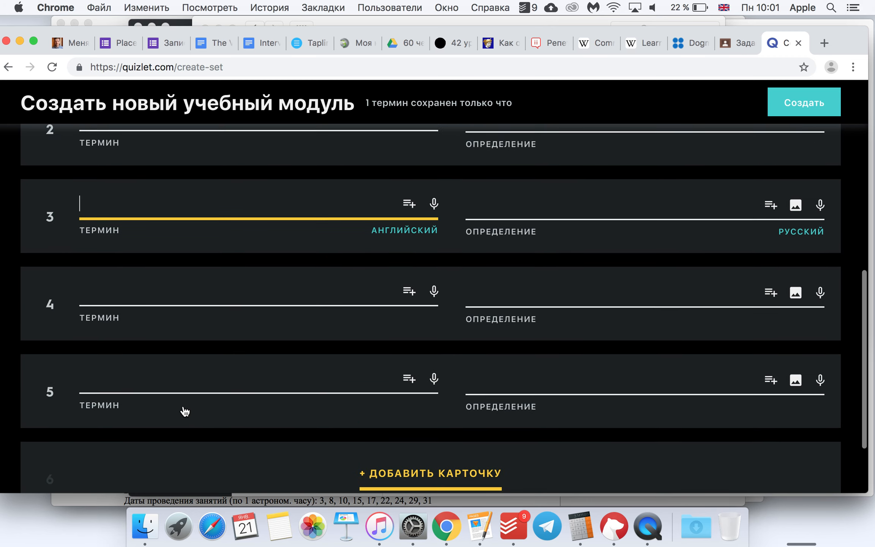
pyautogui.scroll(1, 184, 407)
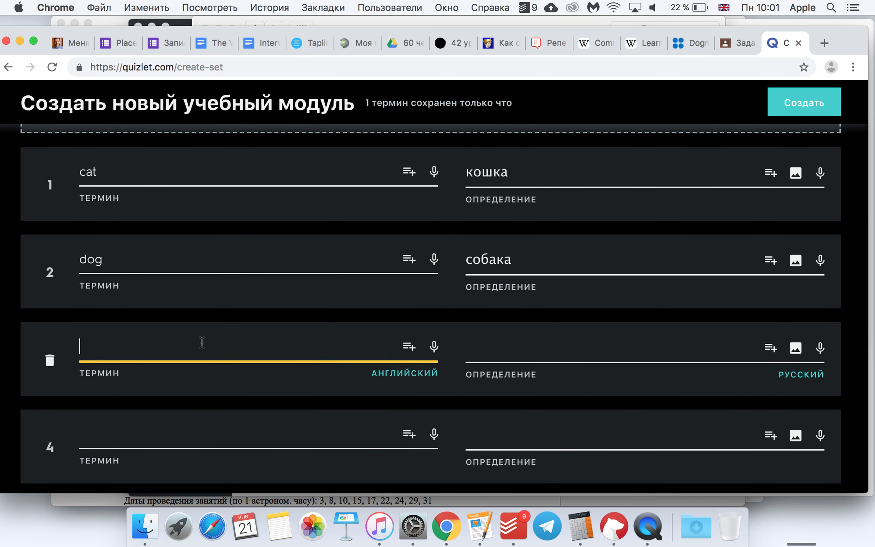
pyautogui.write('computer')
pyautogui.press('Tab')
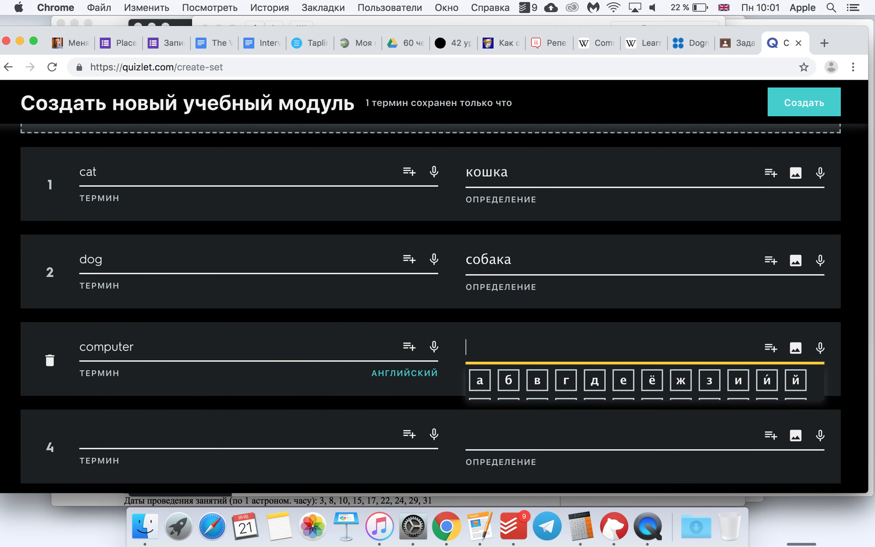
pyautogui.hotkey('ctrl', 'space')
# Review the set's options, the filled cards and the suggested Russian definitions for "computer"
pyautogui.scroll(2, 748, 332)
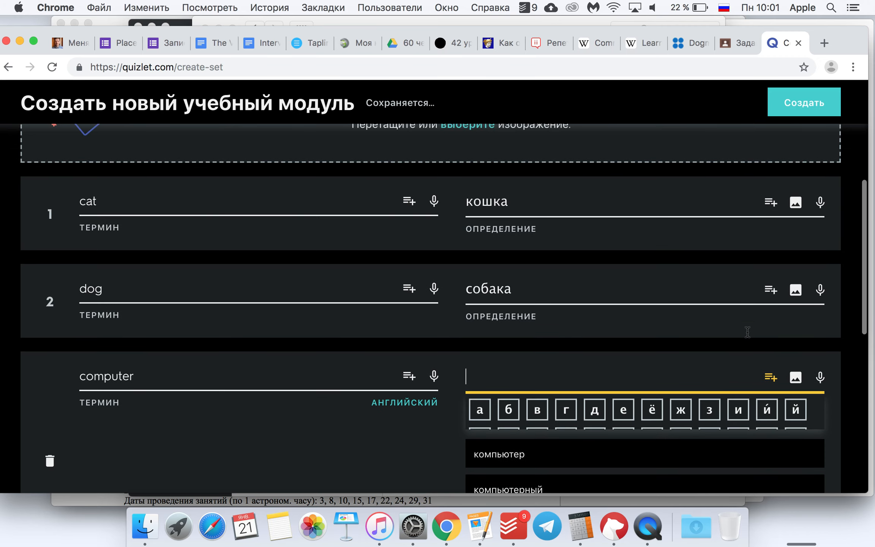
pyautogui.scroll(8, 747, 332)
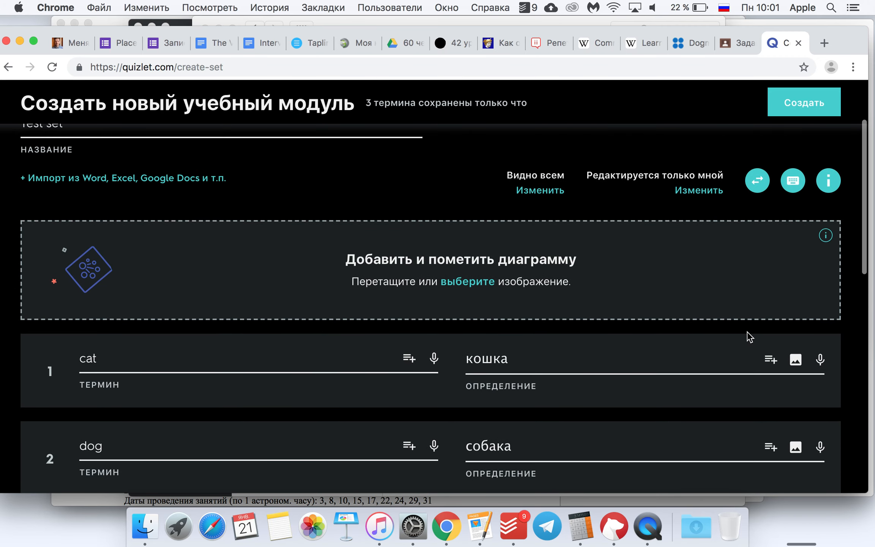
pyautogui.hotkey('ctrl', 'space')
pyautogui.scroll(1, 748, 332)
pyautogui.scroll(-5, 747, 332)
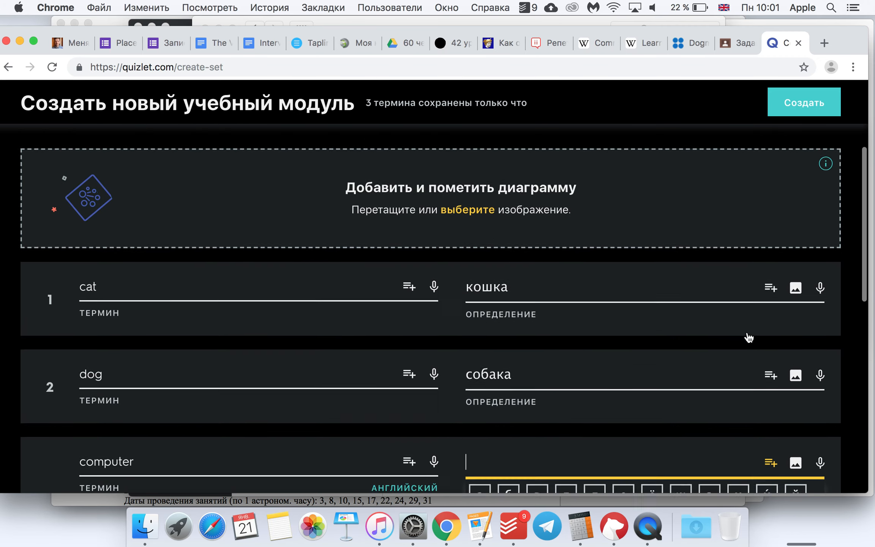
pyautogui.scroll(-4, 748, 338)
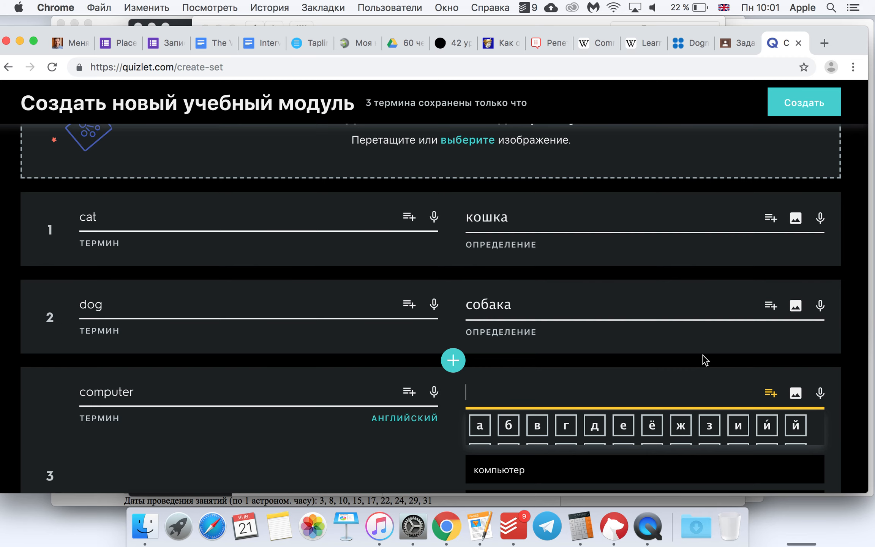
pyautogui.scroll(-2, 705, 359)
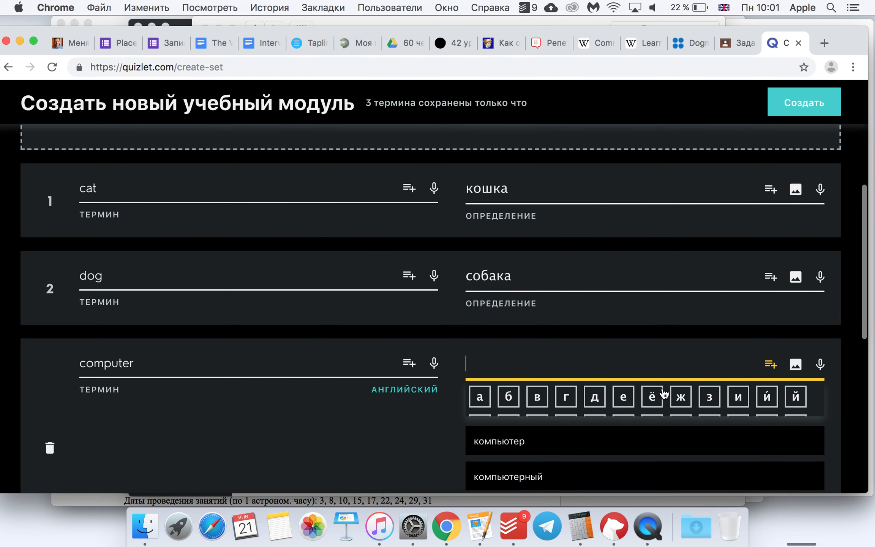
pyautogui.scroll(-5, 698, 343)
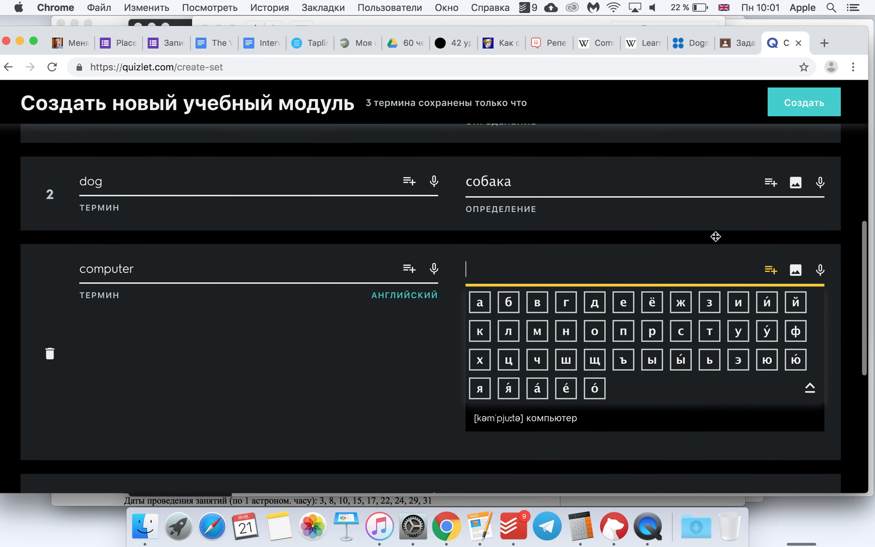
# Set the language of the definitions to English (Английский), starting from the "dog" card
pyautogui.click(721, 201)
pyautogui.scroll(2, 726, 199)
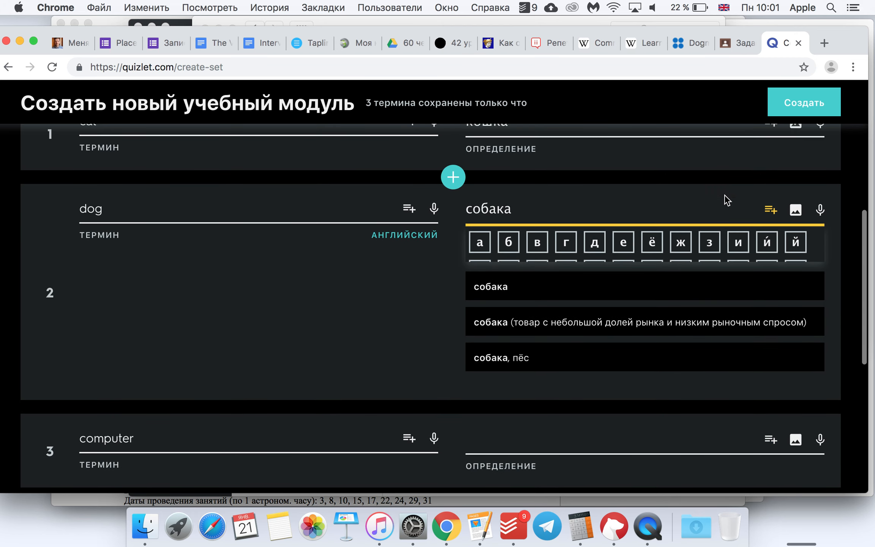
pyautogui.click(840, 233)
pyautogui.click(796, 239)
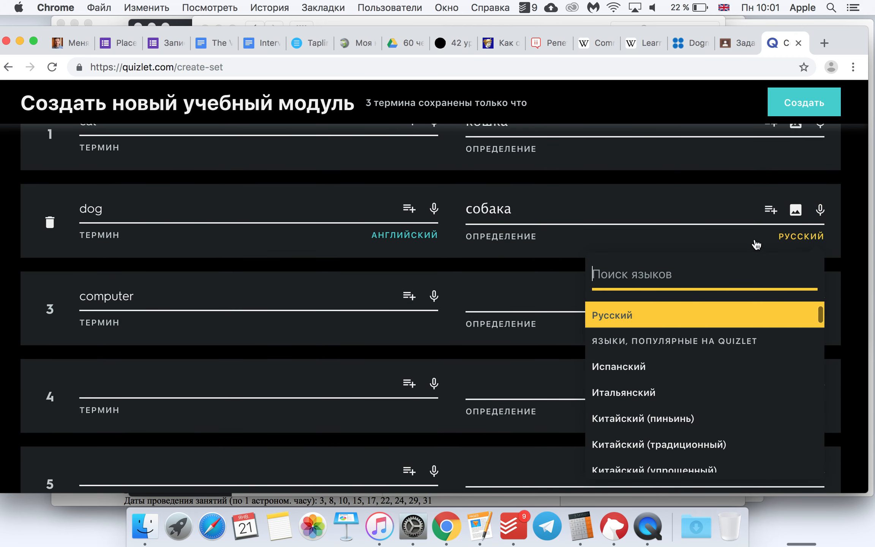
pyautogui.scroll(3, 636, 384)
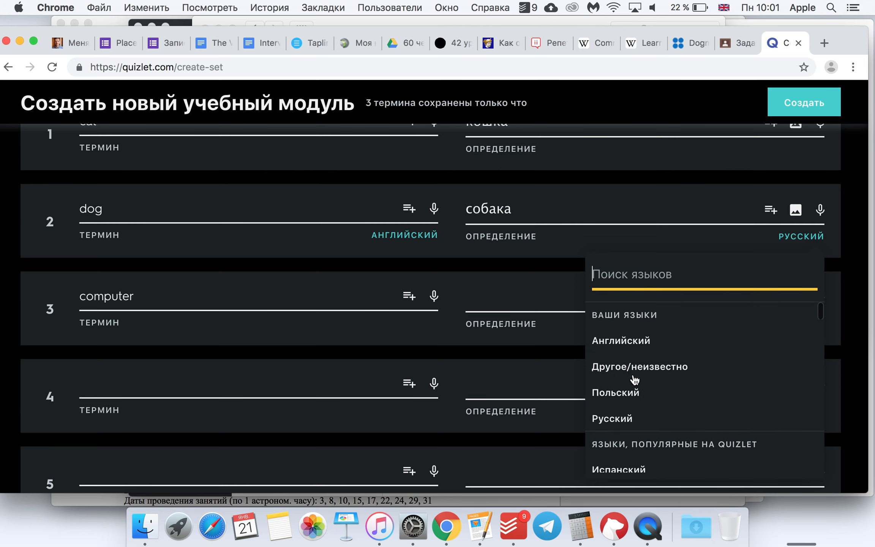
pyautogui.click(619, 334)
# Choose the suggested definition "a machine for performing calculations automatically" for the "computer" card
pyautogui.click(543, 298)
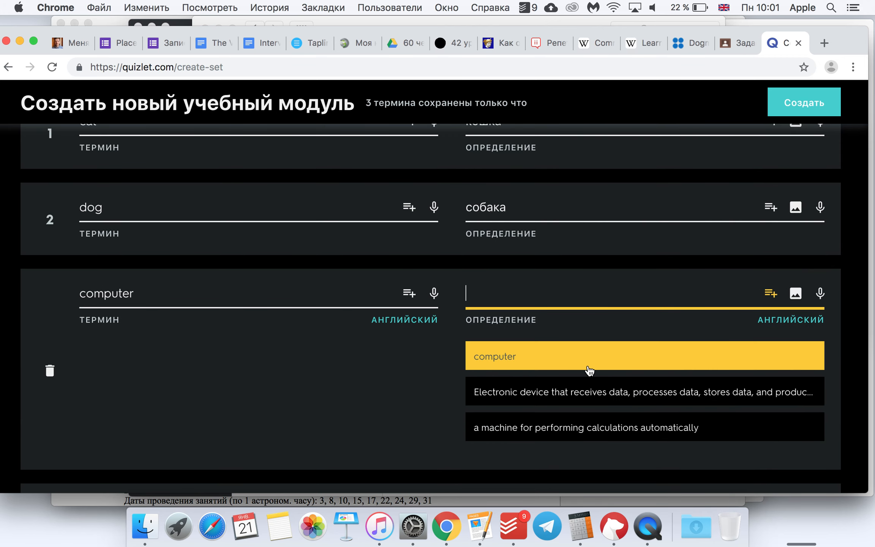
pyautogui.click(547, 428)
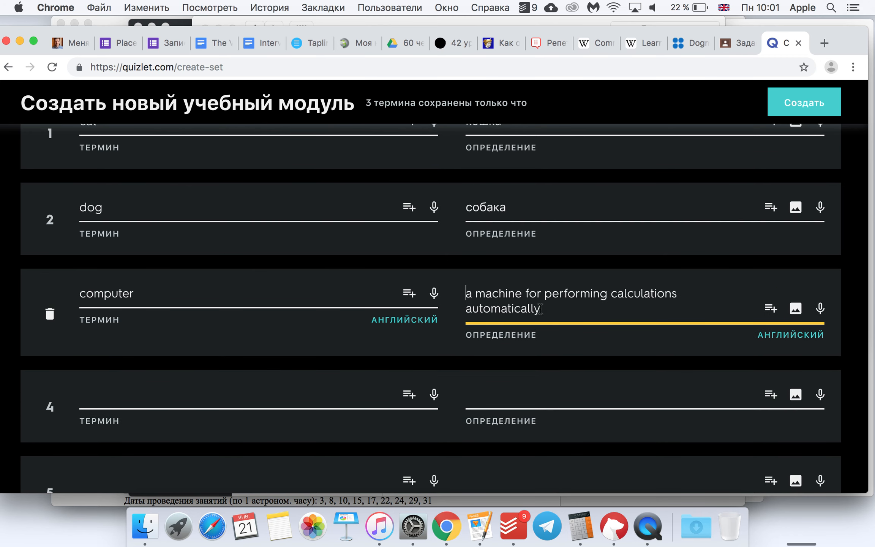
pyautogui.hotkey('ctrl', 'space')
# Enter "a tree" as the fourth card's term and move on to its definition
pyautogui.click(300, 393)
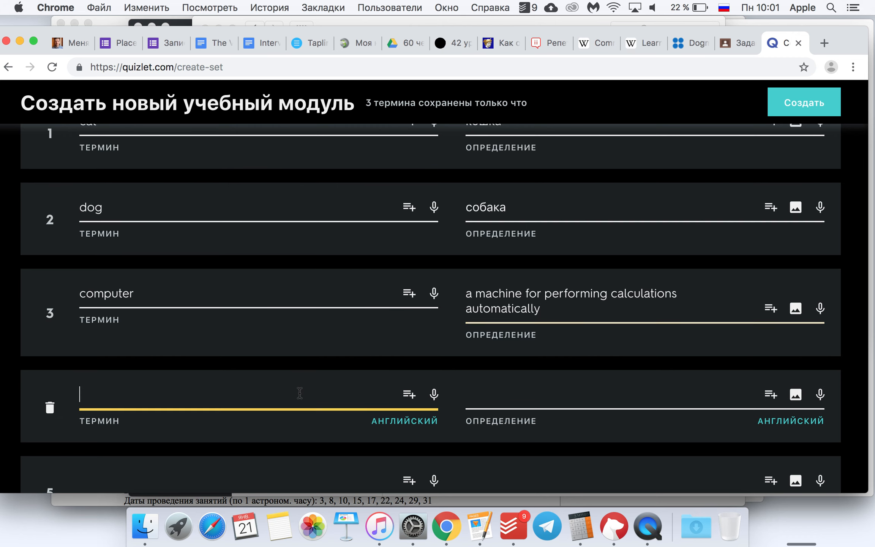
pyautogui.write('ф ек')
pyautogui.press('BackSpace')
pyautogui.press('BackSpace')
pyautogui.press('BackSpace')
pyautogui.press('BackSpace')
pyautogui.hotkey('ctrl', 'space')
pyautogui.write('a tree')
pyautogui.press('Tab')
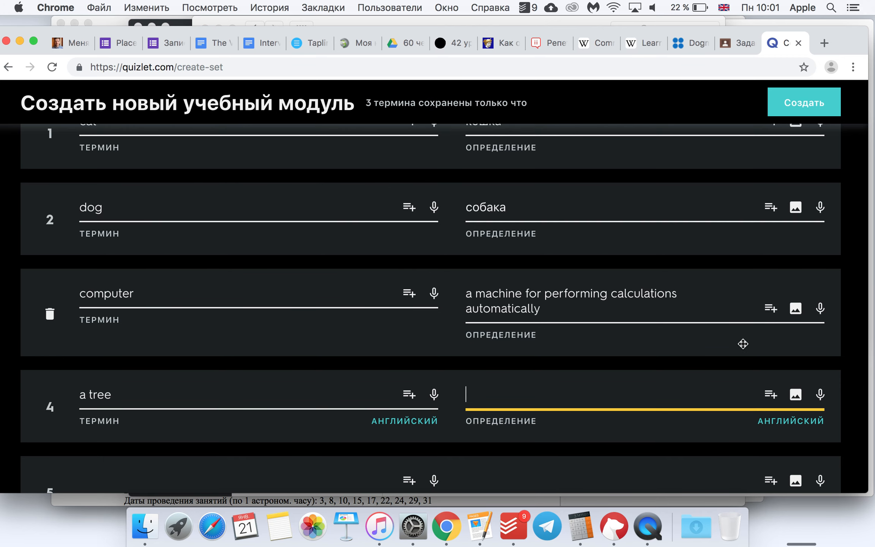
# Browse the suggested images for "a tree" and add the green cartoon tree to the card's definition
pyautogui.click(795, 396)
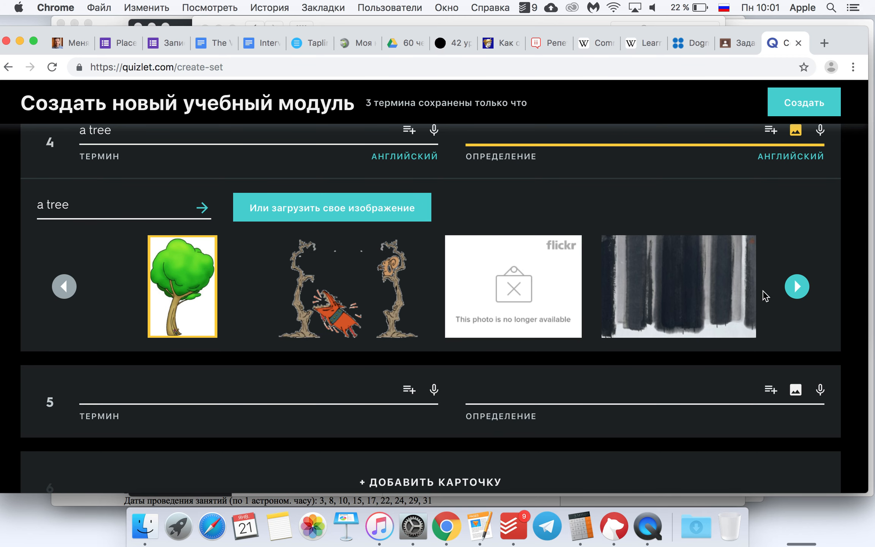
pyautogui.click(798, 287)
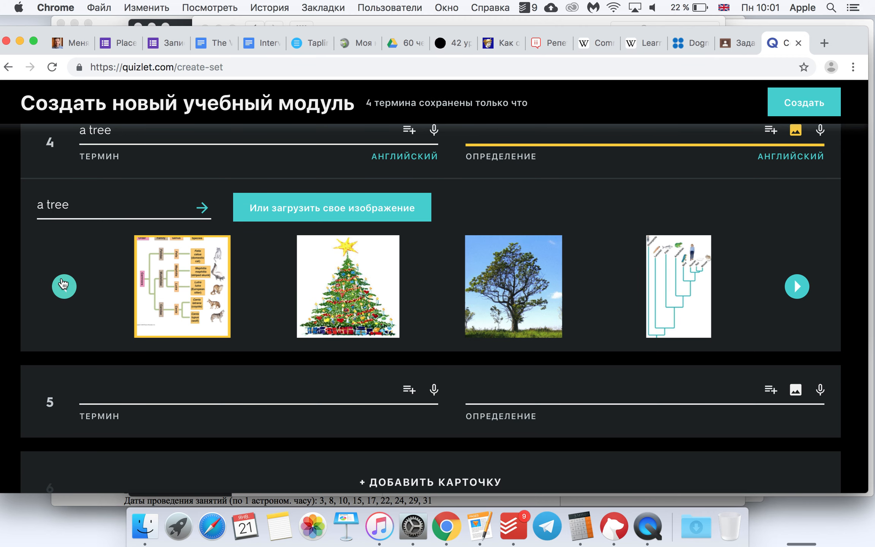
pyautogui.click(64, 287)
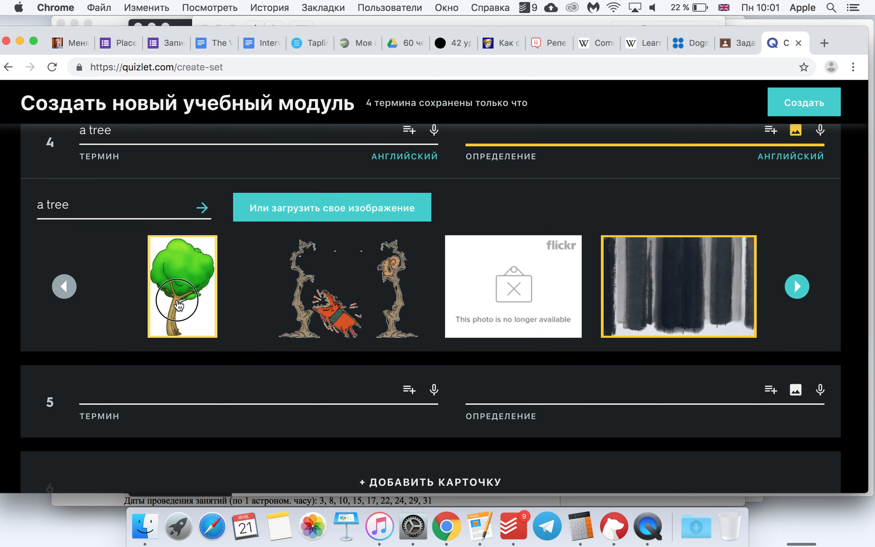
pyautogui.click(178, 300)
pyautogui.click(432, 271)
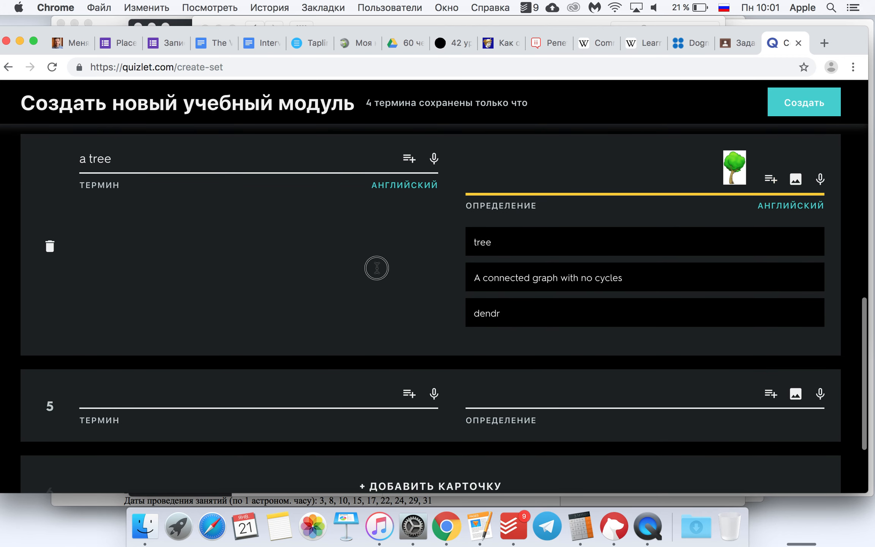
pyautogui.click(531, 217)
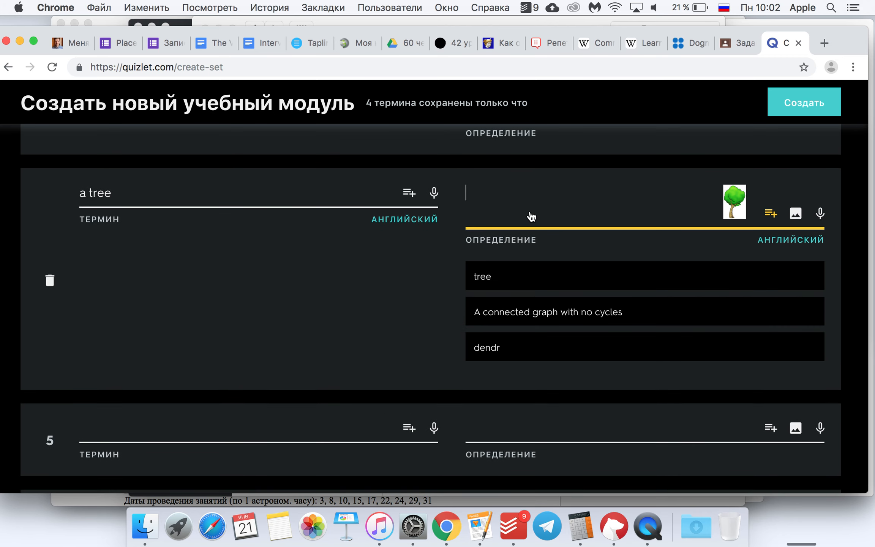
pyautogui.scroll(1, 531, 216)
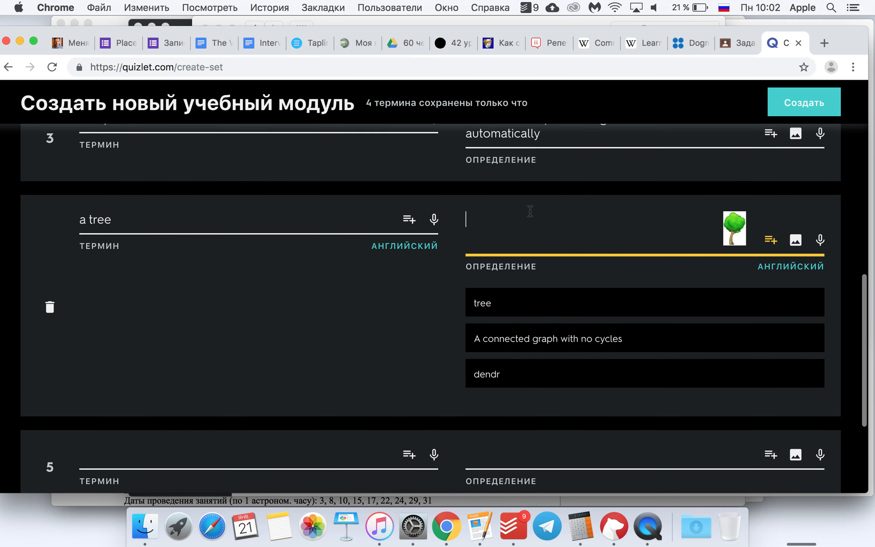
# Enter "Paper" as the fifth card's term and move on to its definition
pyautogui.click(335, 300)
pyautogui.hotkey('ctrl', 'space')
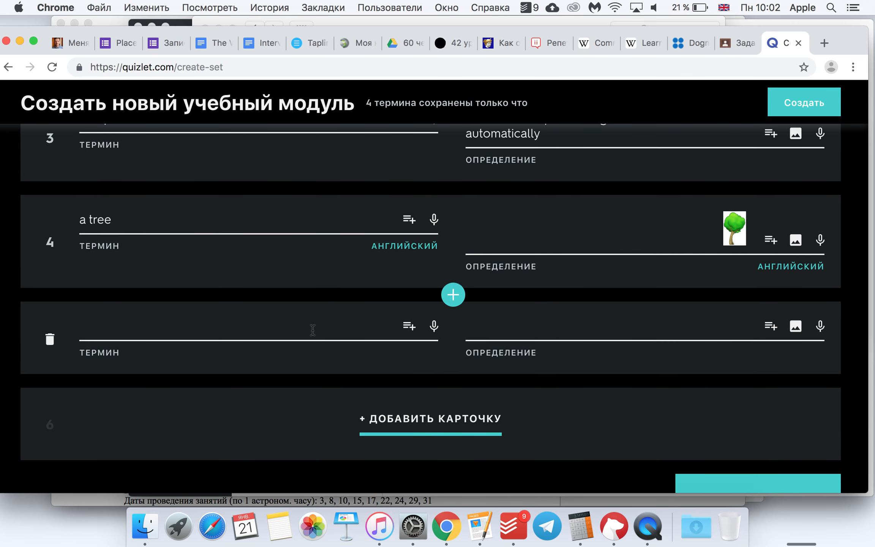
pyautogui.scroll(2, 313, 325)
pyautogui.scroll(-1, 313, 331)
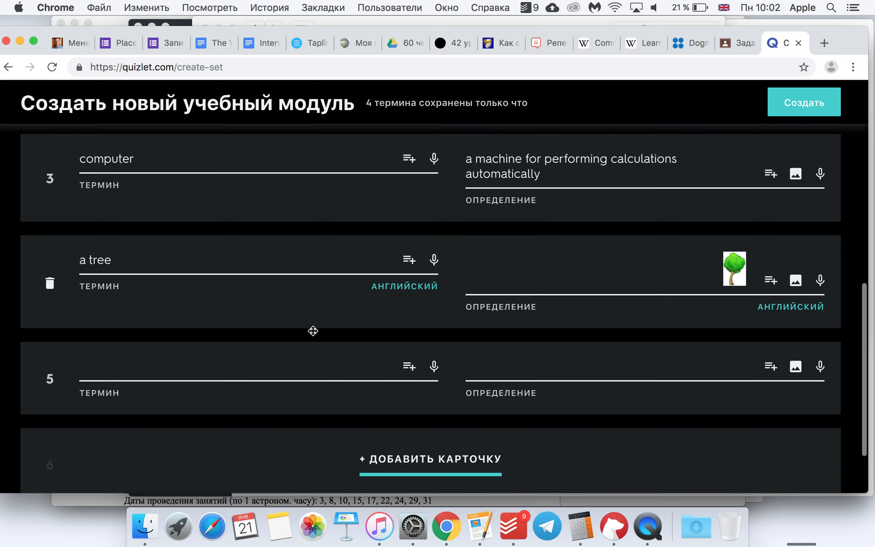
pyautogui.scroll(1, 292, 345)
pyautogui.scroll(2, 293, 342)
pyautogui.scroll(-3, 293, 344)
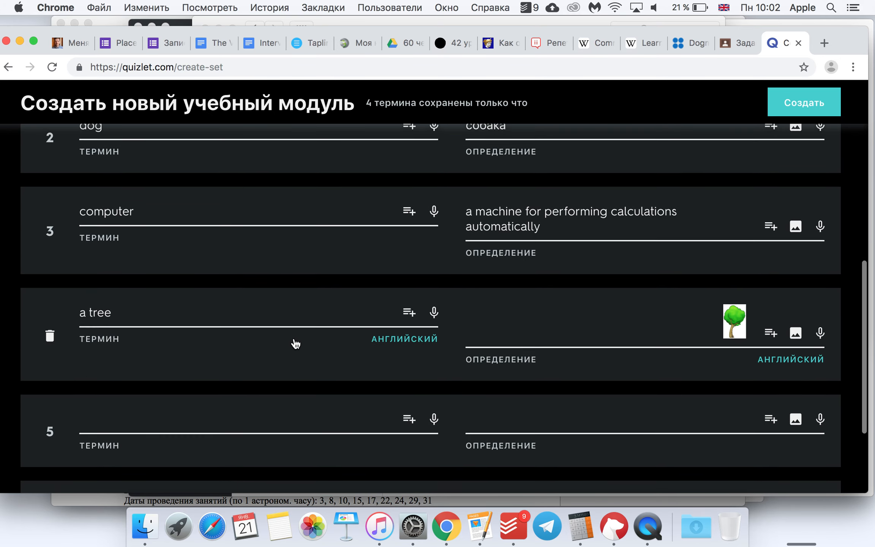
pyautogui.click(279, 360)
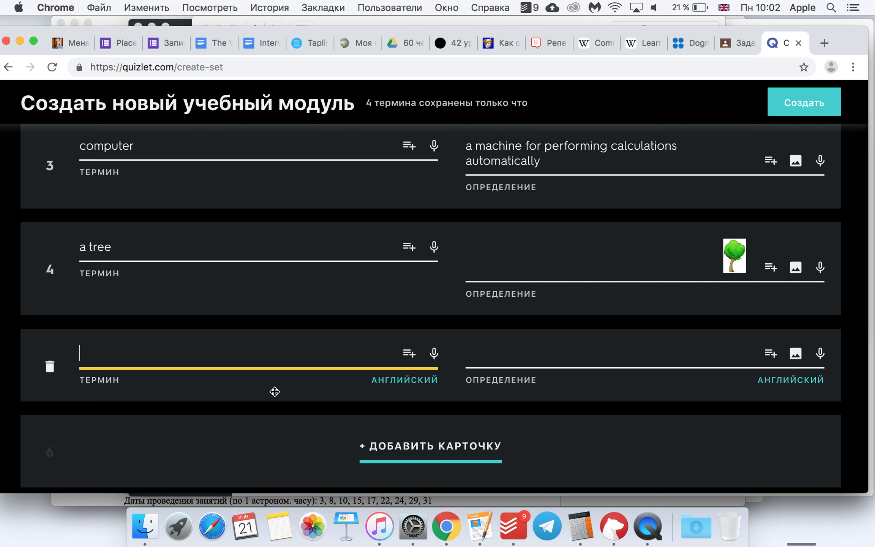
pyautogui.write('P')
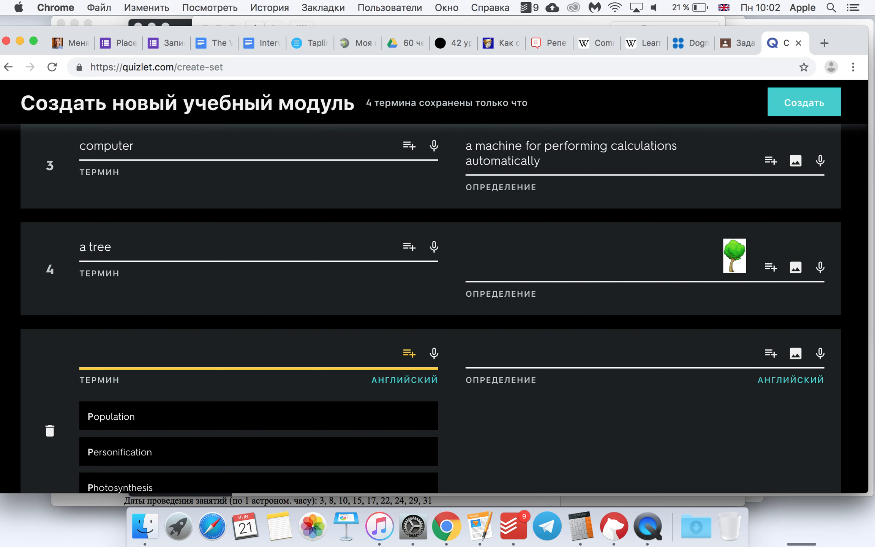
pyautogui.write('Paper')
pyautogui.press('Tab')
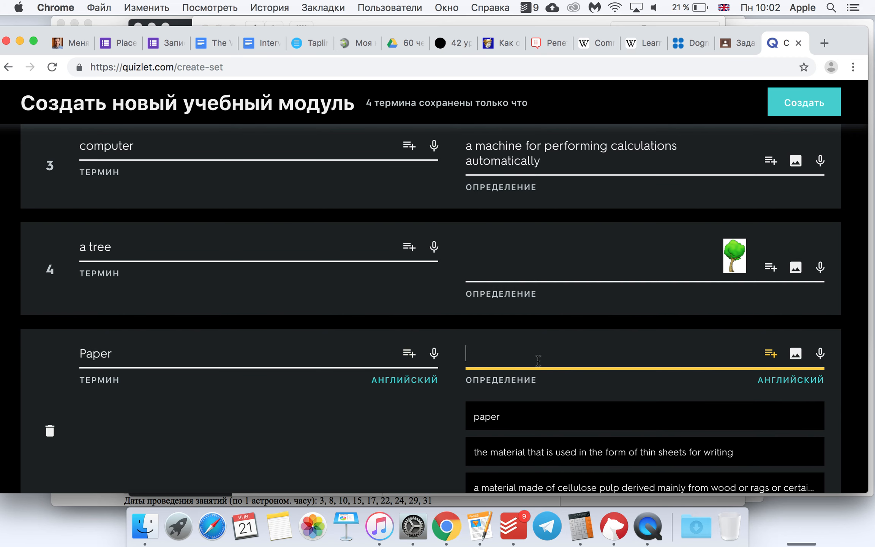
# Write the gap sentence "We need more _ for printing out the documents" as the fifth card's definition
pyautogui.write('We need more _ for ')
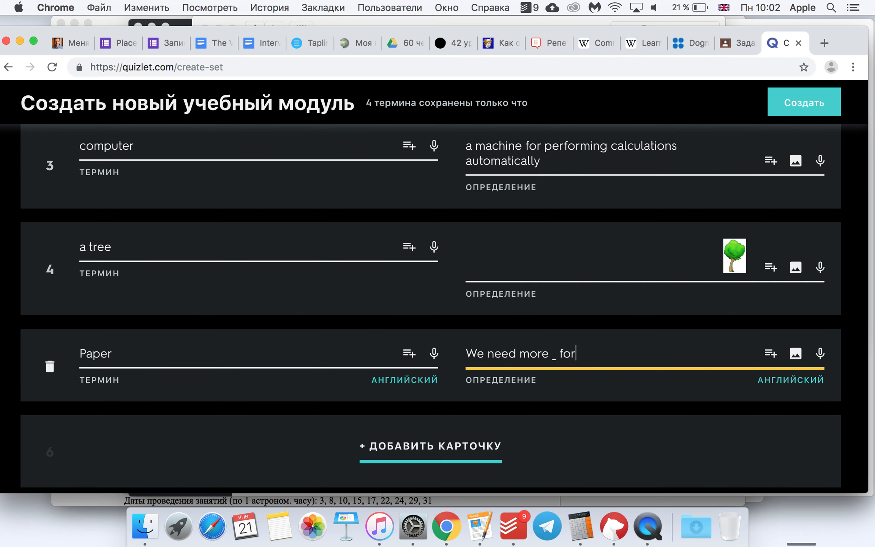
pyautogui.write('printing out the documents')
pyautogui.hotkey('ctrl', 'space')
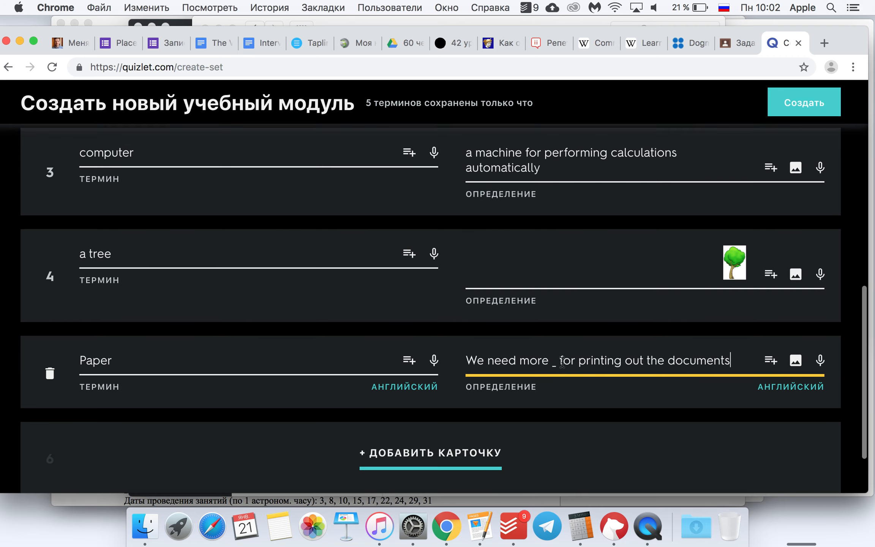
# Review all the cards of the set, comparing their translation, English definition, image and gap-sentence definitions
pyautogui.scroll(15, 562, 361)
pyautogui.scroll(-15, 537, 340)
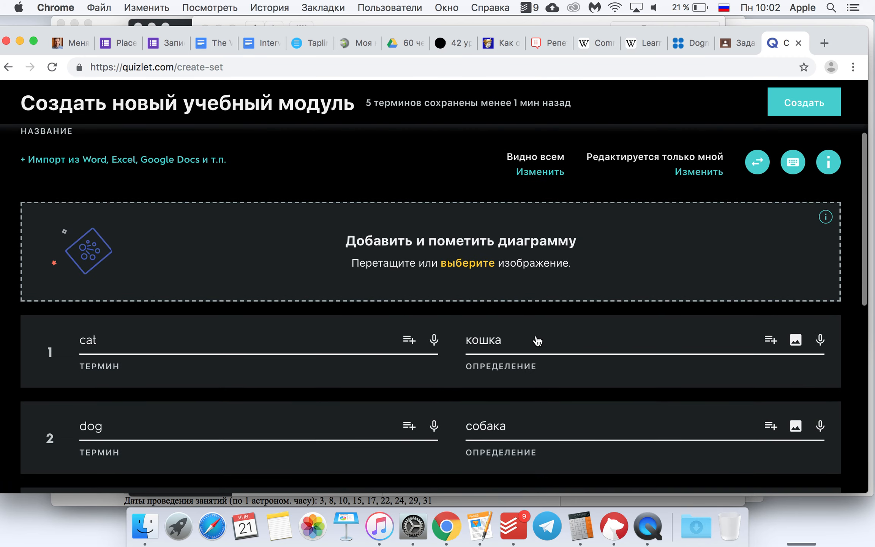
pyautogui.scroll(-3, 537, 336)
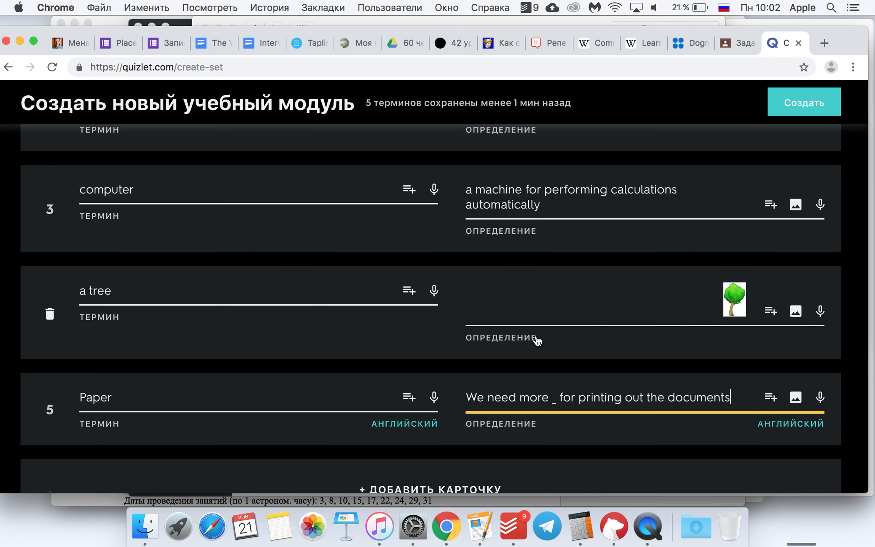
pyautogui.scroll(-3, 538, 340)
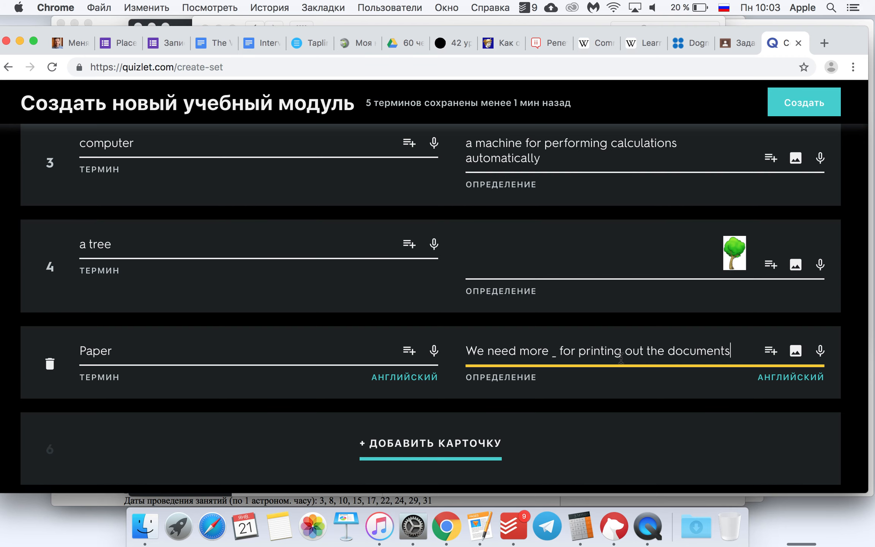
pyautogui.scroll(15, 621, 358)
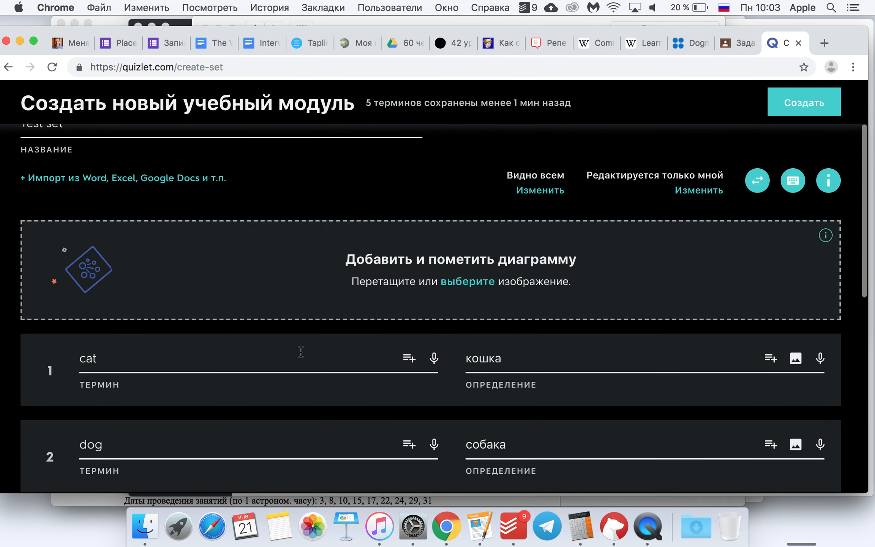
pyautogui.scroll(-5, 112, 368)
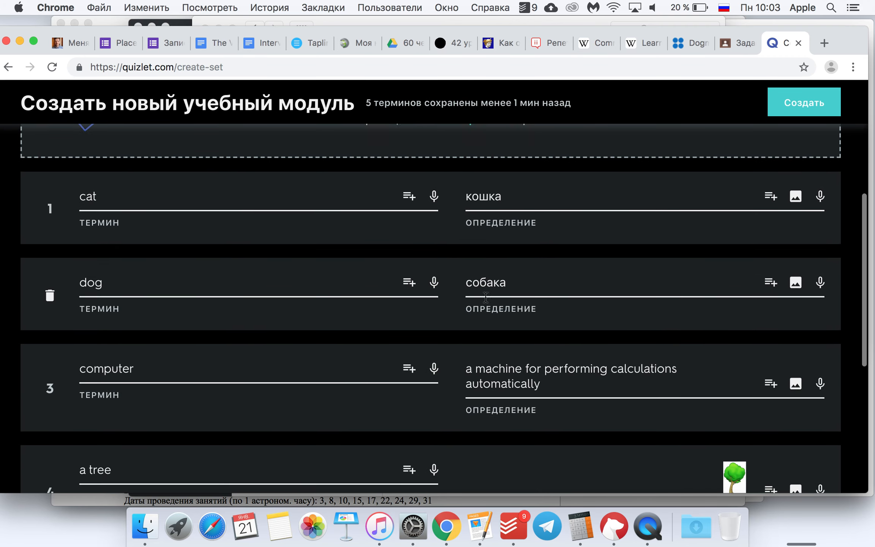
pyautogui.scroll(-7, 107, 211)
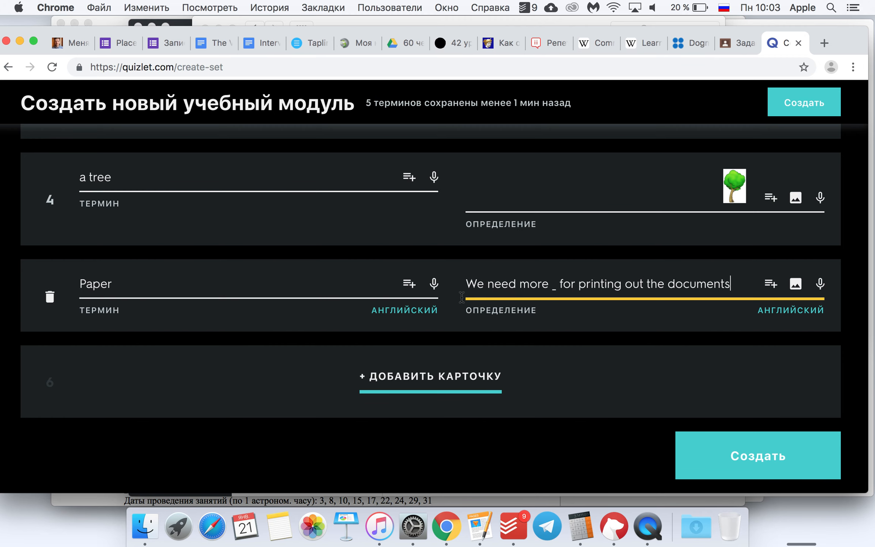
pyautogui.scroll(1, 338, 307)
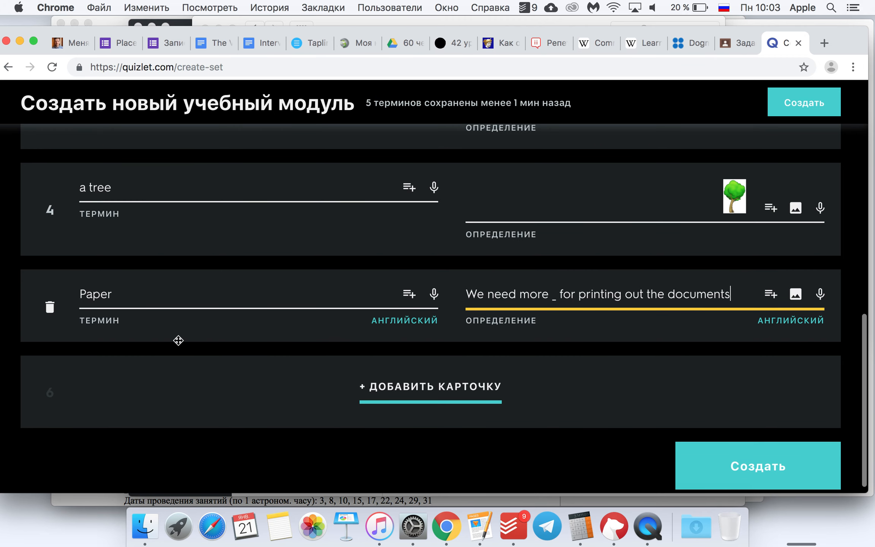
# Change the fifth card's term to lowercase "paper"
pyautogui.click(87, 291)
pyautogui.press('BackSpace')
pyautogui.write('з')
pyautogui.press('BackSpace')
pyautogui.press('super+space')
pyautogui.write('p')
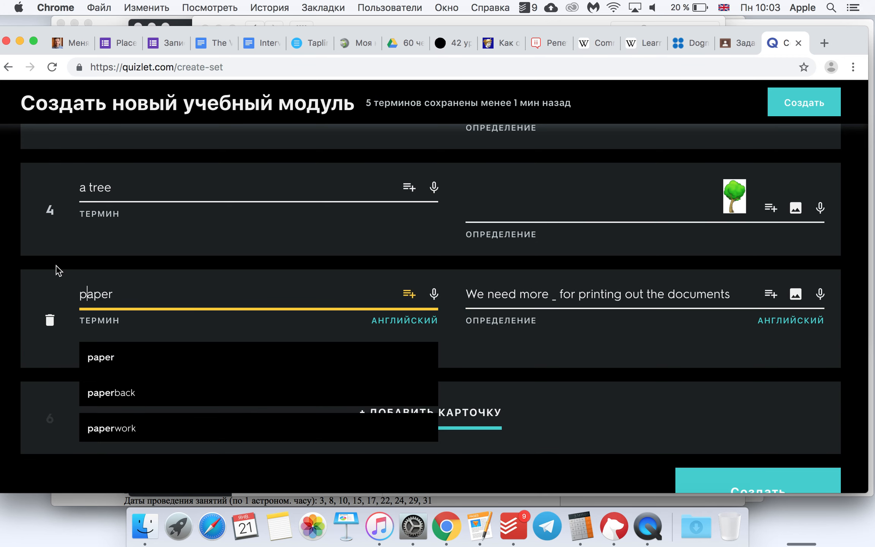
pyautogui.scroll(1, 56, 266)
pyautogui.click(80, 279)
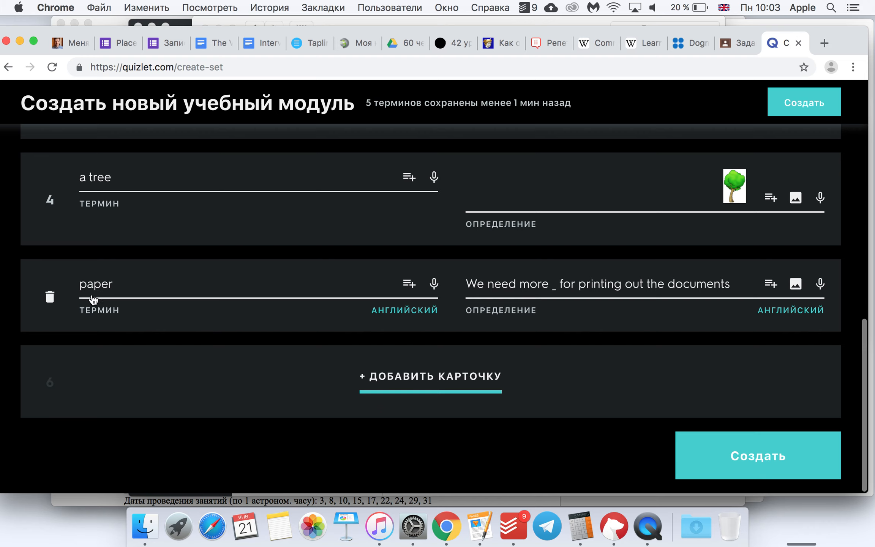
# Look through the study set again, from its title down to the "paper" card
pyautogui.scroll(10, 95, 301)
pyautogui.press('super+space')
pyautogui.scroll(-6, 89, 292)
pyautogui.scroll(-4, 89, 297)
pyautogui.press('super+space')
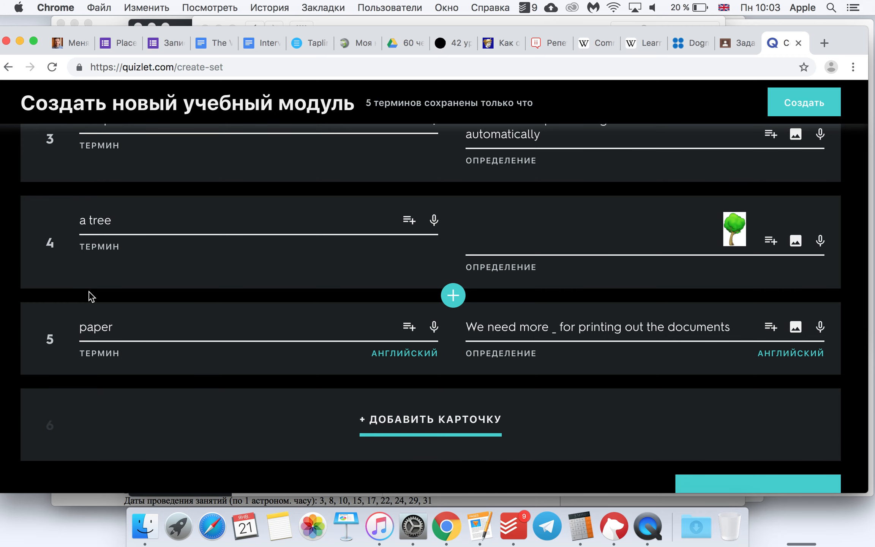
pyautogui.scroll(-2, 156, 299)
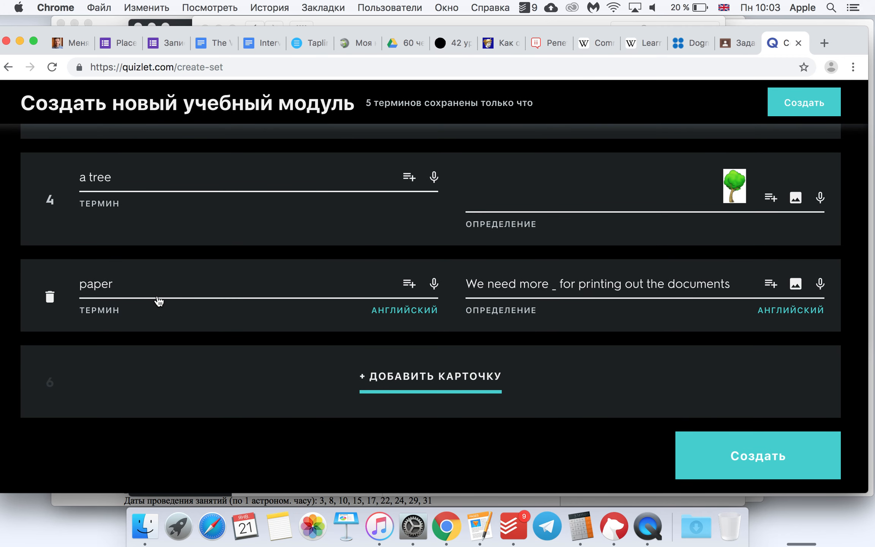
pyautogui.scroll(10, 227, 300)
pyautogui.scroll(2, 228, 301)
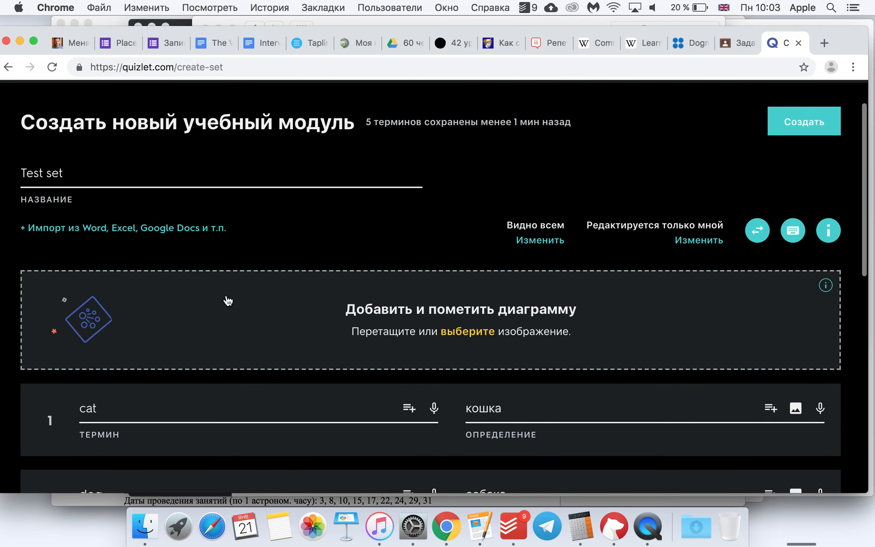
pyautogui.scroll(-6, 228, 301)
pyautogui.scroll(3, 228, 301)
pyautogui.scroll(-8, 228, 301)
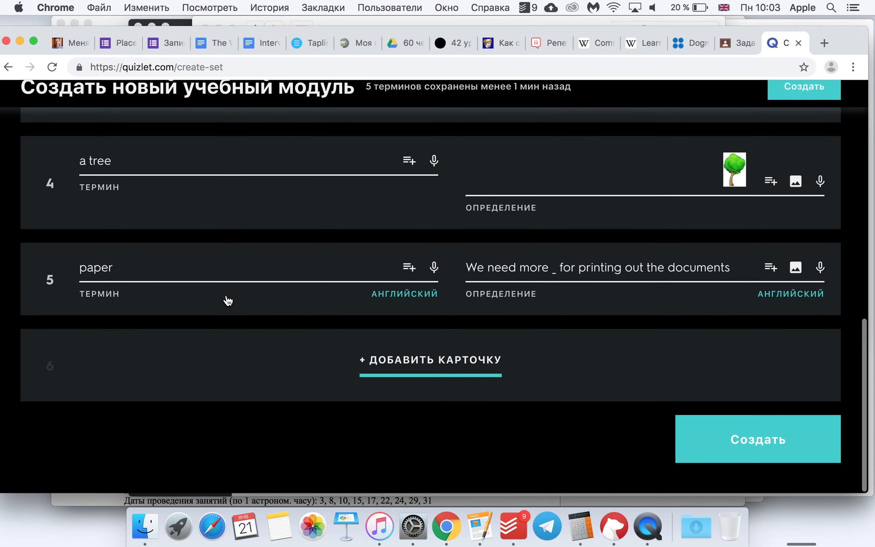
# Delete the "paper", "a tree" and "computer" cards from the set
pyautogui.click(52, 302)
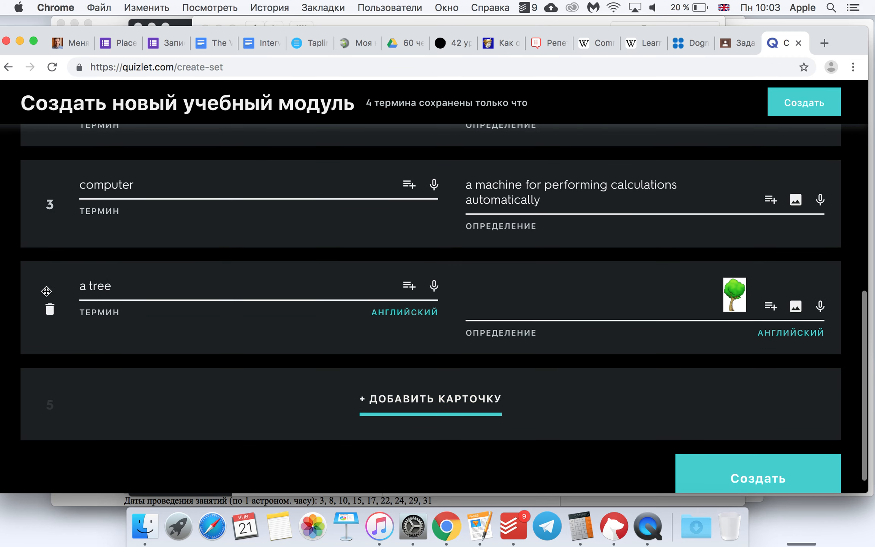
pyautogui.click(47, 310)
pyautogui.click(50, 349)
# Clear the terms and definitions of the "cat" and "dog" cards
pyautogui.click(259, 218)
pyautogui.press('BackSpace')
pyautogui.press('BackSpace')
pyautogui.press('BackSpace')
pyautogui.scroll(3, 303, 225)
pyautogui.doubleClick(487, 335)
pyautogui.press('BackSpace')
pyautogui.click(352, 417)
pyautogui.press('BackSpace')
pyautogui.press('BackSpace')
pyautogui.press('BackSpace')
pyautogui.doubleClick(487, 418)
pyautogui.press('BackSpace')
# Fill in the first card with the term "_ you have time tomorrow?" and the definition "Do"
pyautogui.click(364, 333)
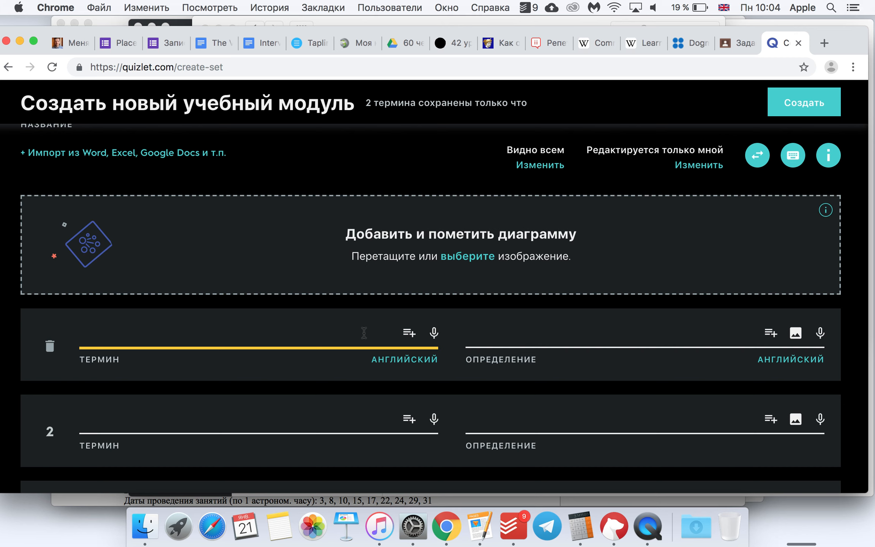
pyautogui.write('you have time tomorrow?')
pyautogui.press('Tab')
pyautogui.press('Tab')
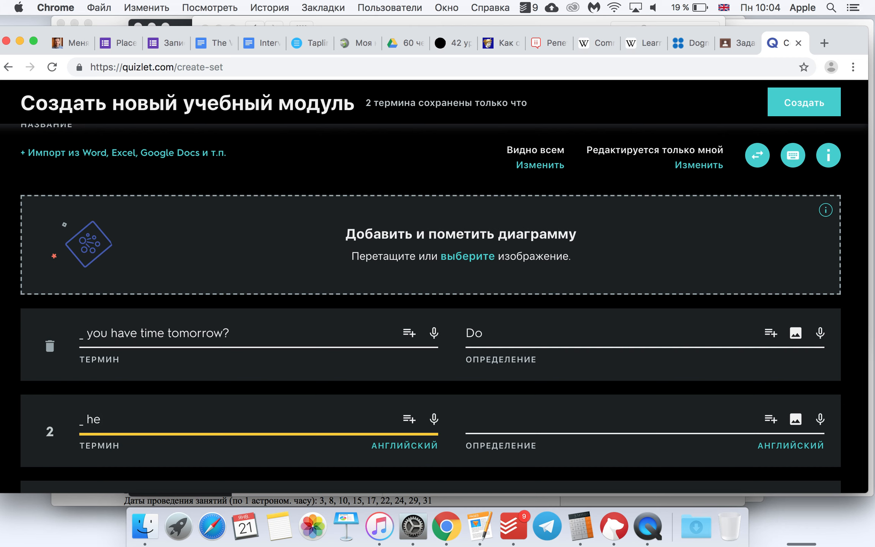
# Fill in the second card with the term "_ he work in the bank?" and the definition "Does"
pyautogui.write('_ he work in the bank?')
pyautogui.press('BackSpace')
pyautogui.press('BackSpace')
pyautogui.write('nk?')
pyautogui.press('Tab')
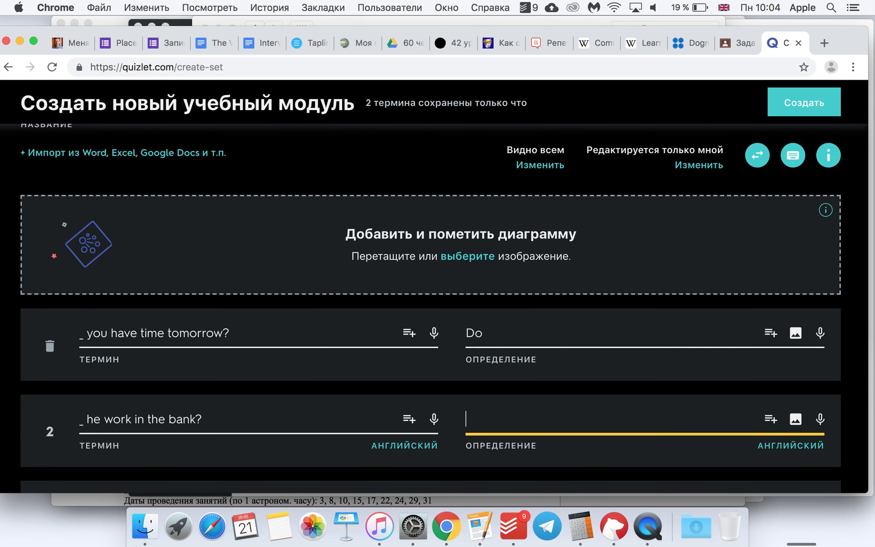
pyautogui.write('Does')
pyautogui.hotkey('ctrl', 'space')
pyautogui.scroll(-1, 476, 310)
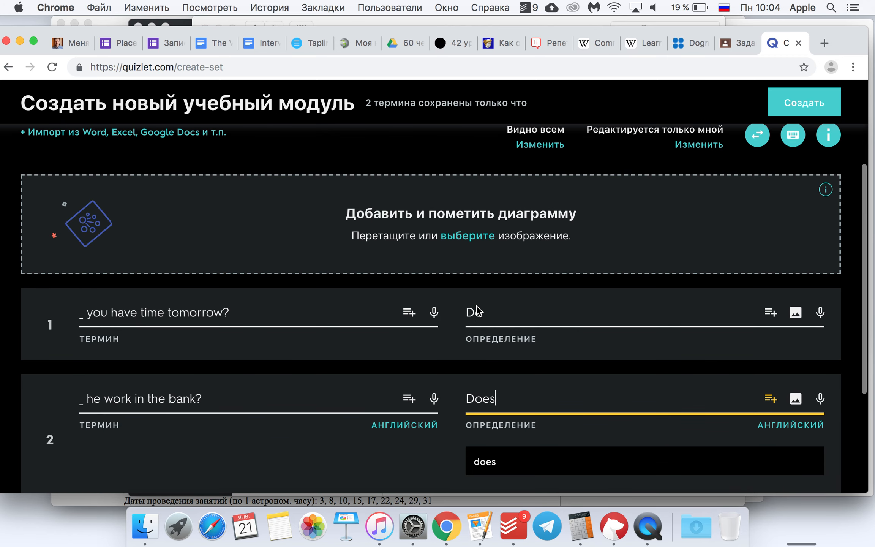
pyautogui.click(433, 373)
pyautogui.scroll(-1, 375, 365)
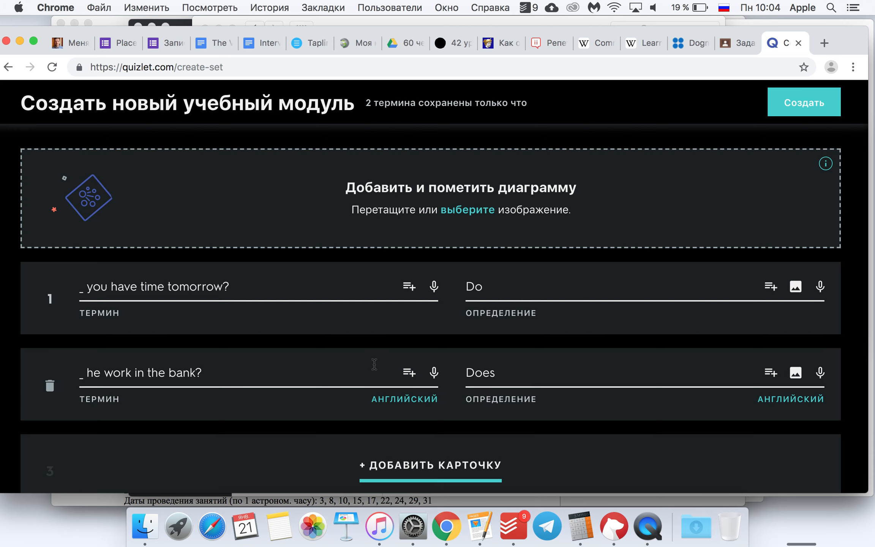
# Insert two blank cards between the "_ you have time tomorrow?" and "_ he work in the bank?" cards
pyautogui.scroll(-1, 374, 364)
pyautogui.hotkey('ctrl', 'space')
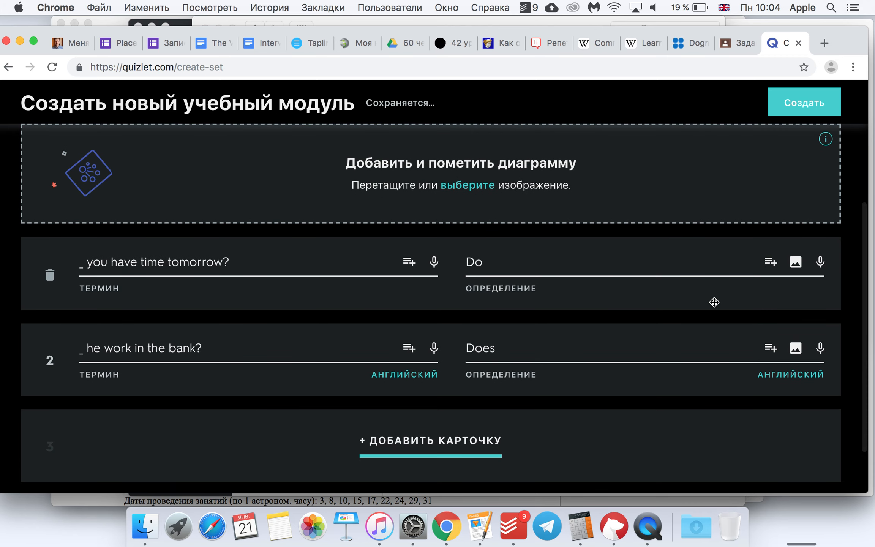
pyautogui.hotkey('ctrl', 'space')
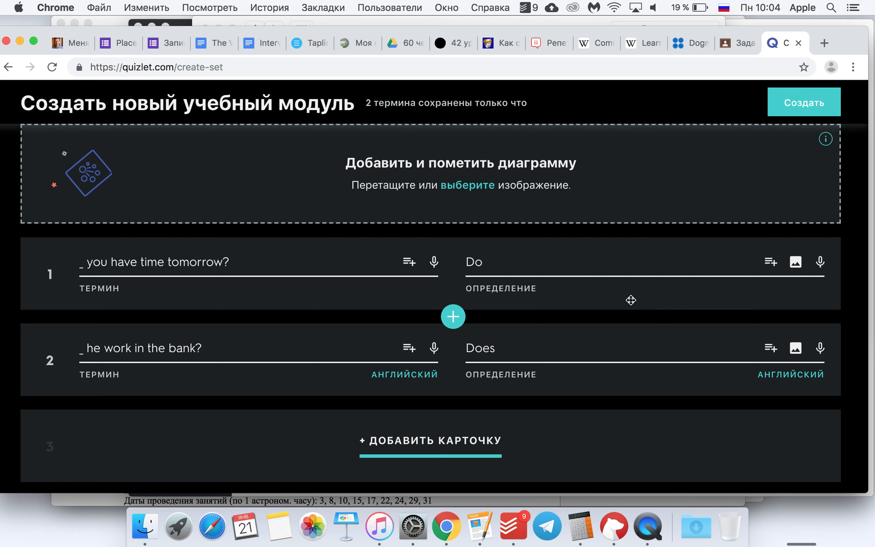
pyautogui.click(453, 318)
pyautogui.click(453, 318)
# Copy the first card's term "_ you have time tomorrow?" into the terms of the second and third cards
pyautogui.click(358, 259)
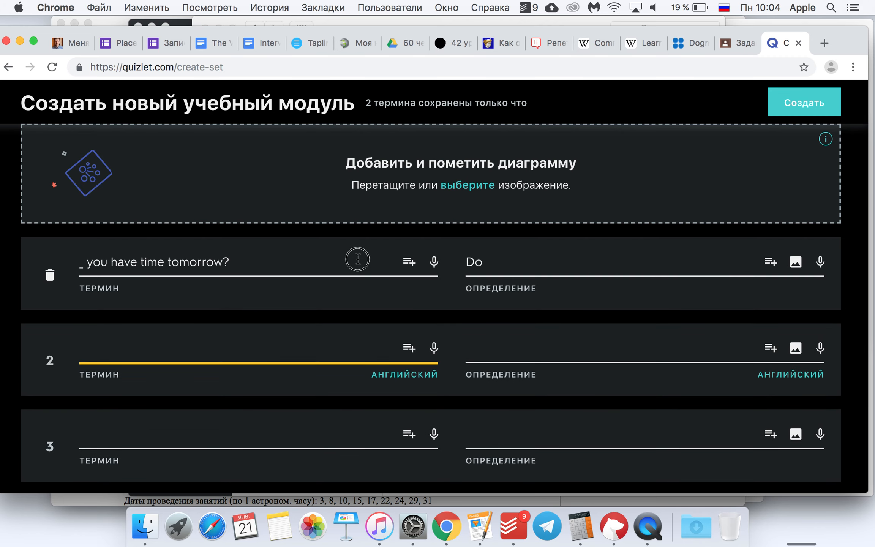
pyautogui.press('super+a')
pyautogui.press('super+c')
pyautogui.click(299, 348)
pyautogui.press('super+v')
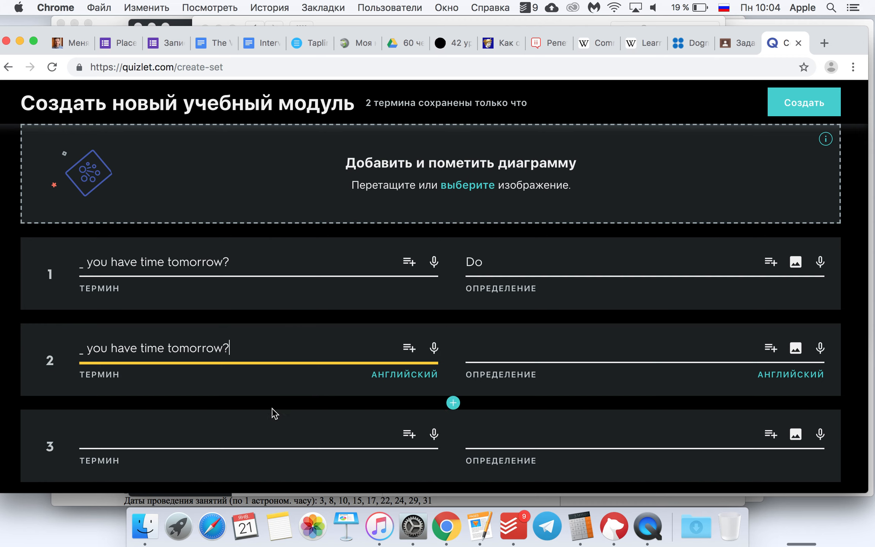
pyautogui.click(272, 437)
pyautogui.press('super+v')
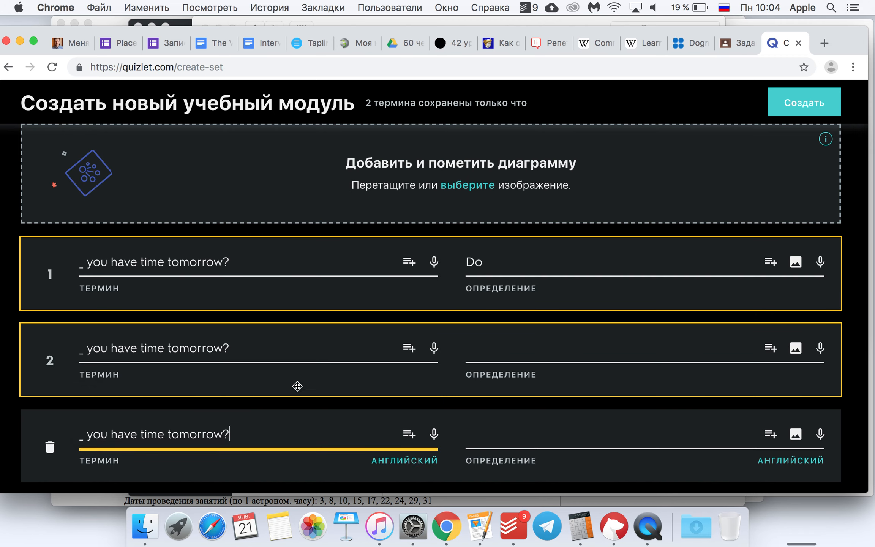
# Change the second card's term to "_ they have time tomorrow?" and remove the duplicate term from the third card
pyautogui.doubleClick(116, 348)
pyautogui.hotkey('ctrl', 'space')
pyautogui.write('they')
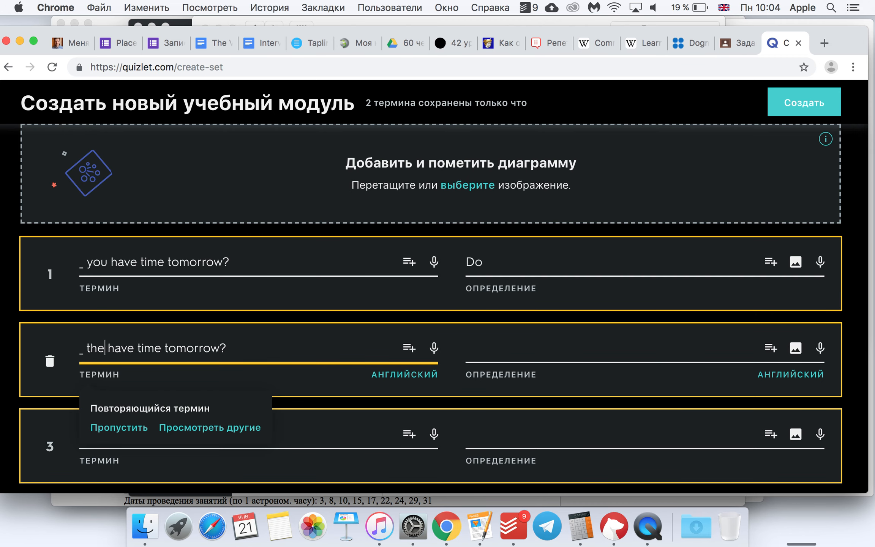
pyautogui.click(61, 448)
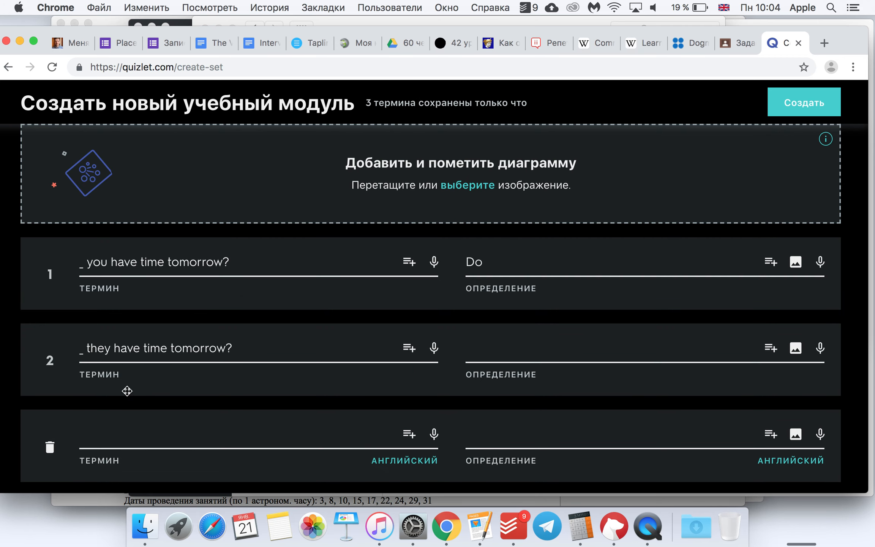
# Enter "Do" as the second card's definition and move on to the third card's term
pyautogui.click(534, 365)
pyautogui.write('Do')
pyautogui.press('Tab')
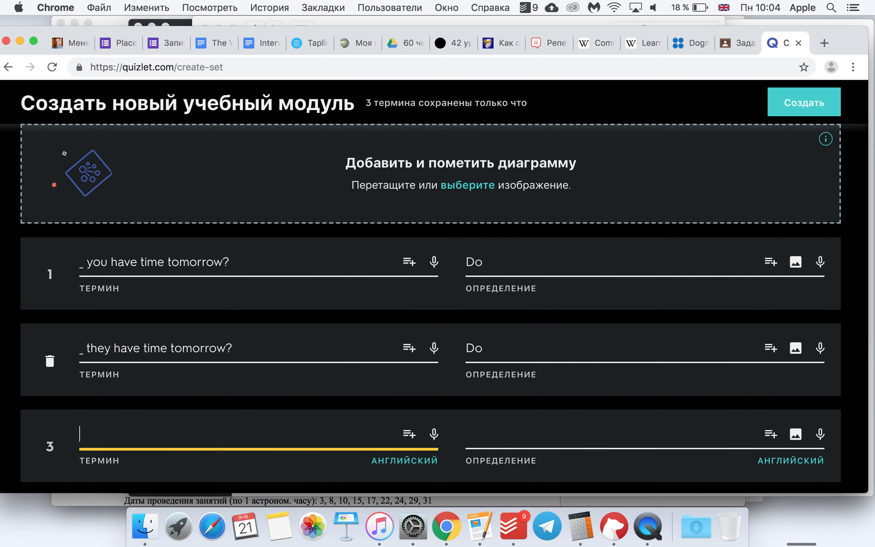
# Delete the blank third card from the set
pyautogui.hotkey('ctrl', 'space')
pyautogui.scroll(-3, 522, 313)
pyautogui.scroll(2, 522, 313)
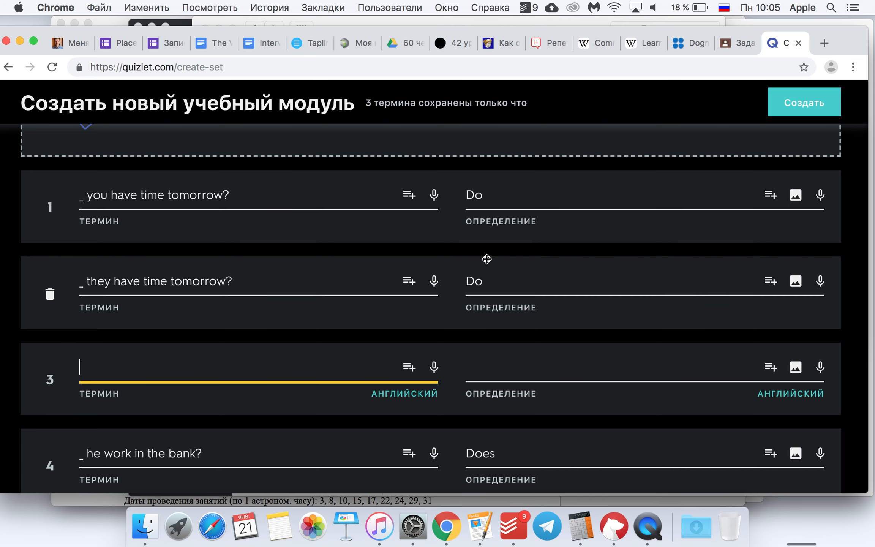
pyautogui.scroll(4, 487, 260)
pyautogui.scroll(-5, 487, 264)
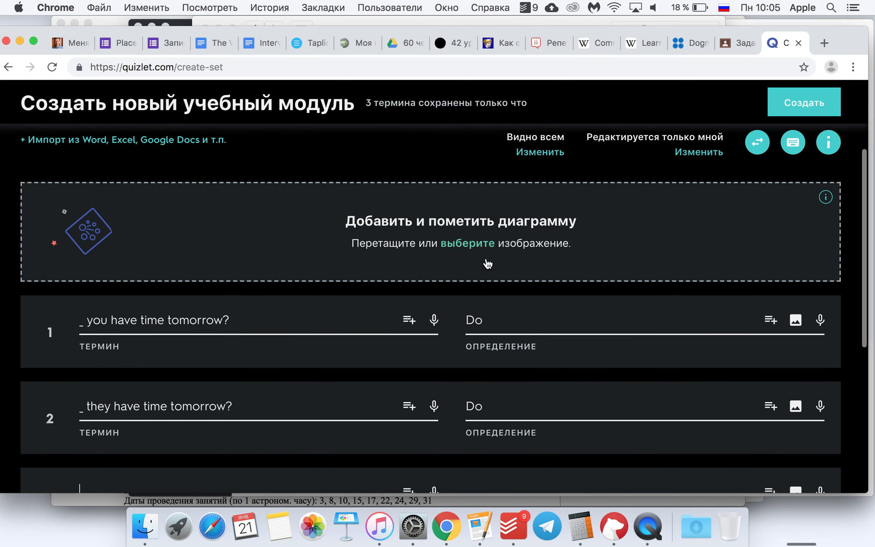
pyautogui.hotkey('ctrl', 'space')
pyautogui.click(50, 315)
# Create the "Test set" study set and dismiss the offer to share it
pyautogui.click(802, 99)
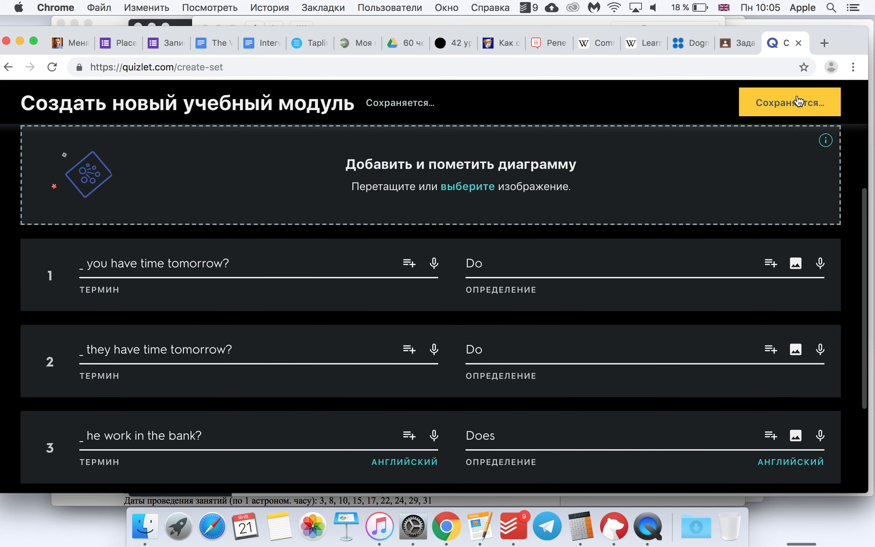
pyautogui.hotkey('ctrl', 'space')
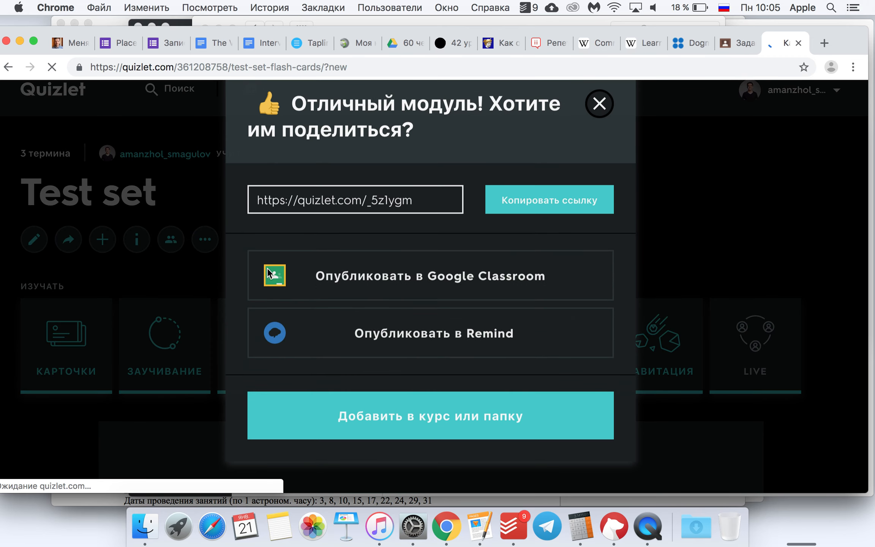
pyautogui.click(595, 111)
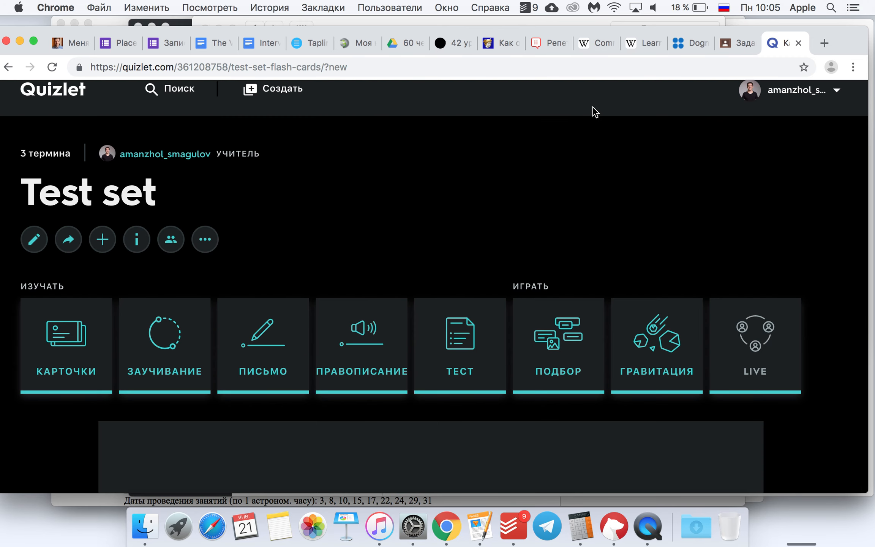
# Start the set's writing practice and make the definition (Определение) the required answer
pyautogui.scroll(-5, 407, 242)
pyautogui.click(262, 300)
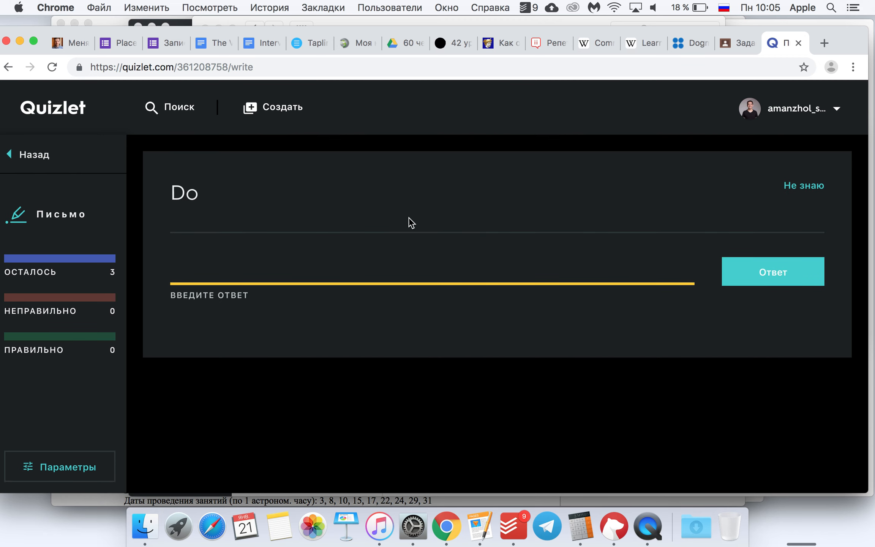
pyautogui.click(90, 467)
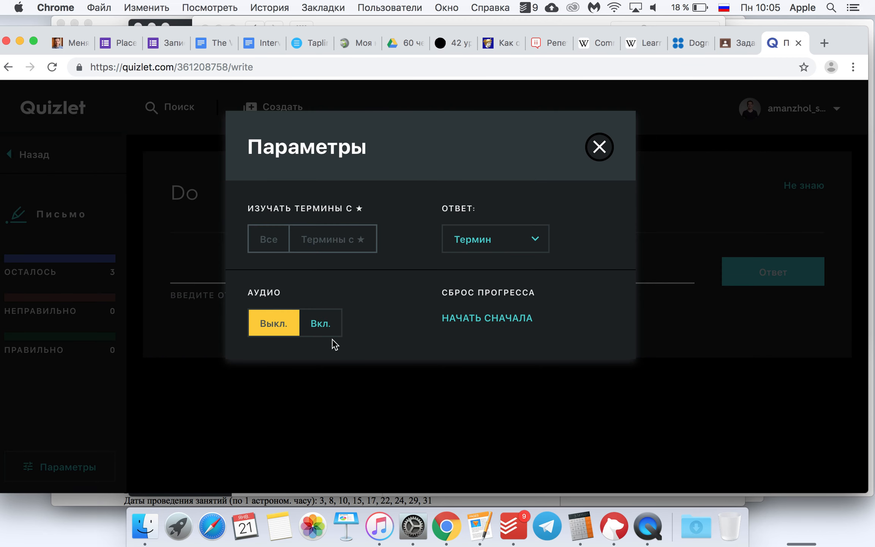
pyautogui.click(472, 237)
pyautogui.click(473, 253)
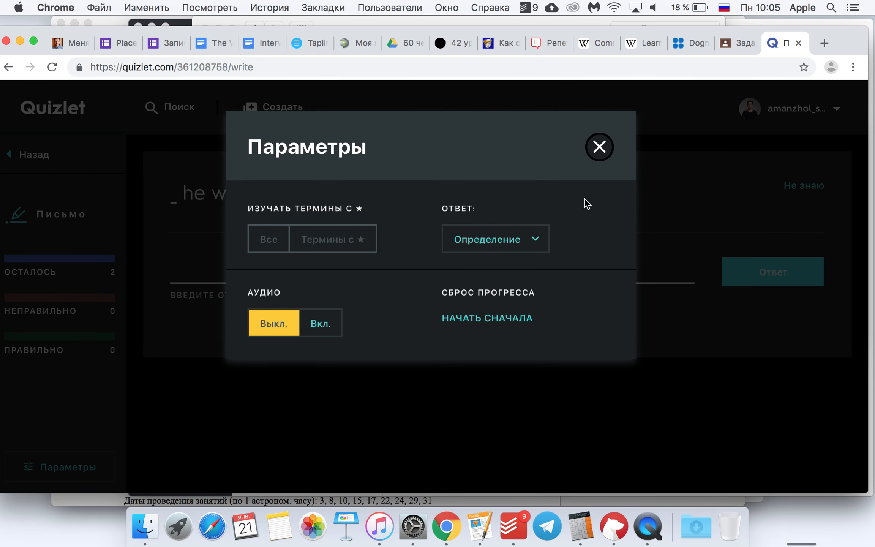
pyautogui.click(600, 147)
# Answer the "_ he work in the bank?" question with "Does" and continue to the next question
pyautogui.click(347, 265)
pyautogui.write('Вщ')
pyautogui.press('BackSpace')
pyautogui.press('BackSpace')
pyautogui.hotkey('ctrl', 'space')
pyautogui.write('Does')
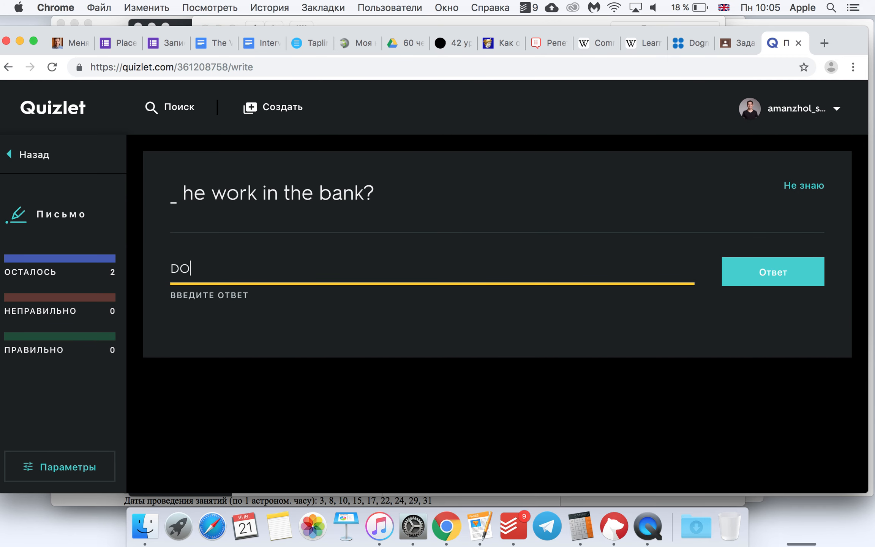
pyautogui.press('Return')
pyautogui.click(445, 382)
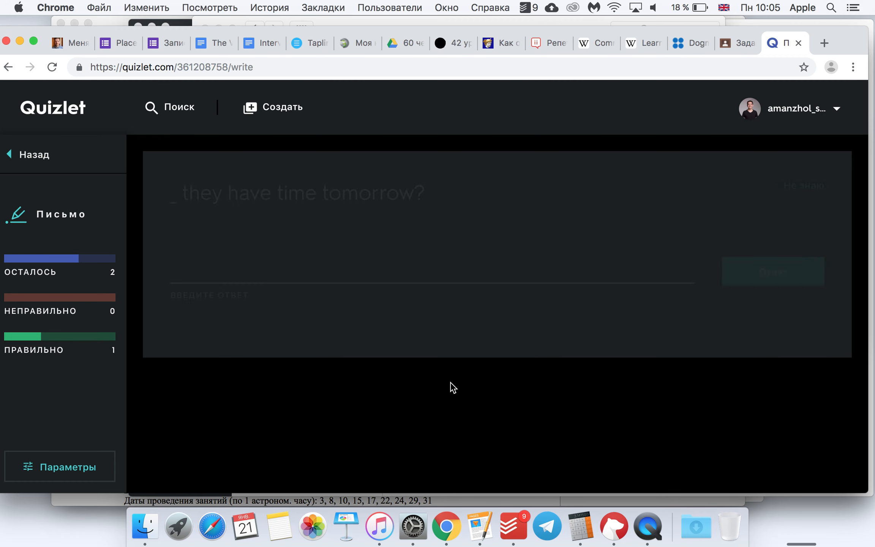
# Answer both "_ they have time tomorrow?" and "_ you have time tomorrow?" with "Do"
pyautogui.write('Do')
pyautogui.press('Return')
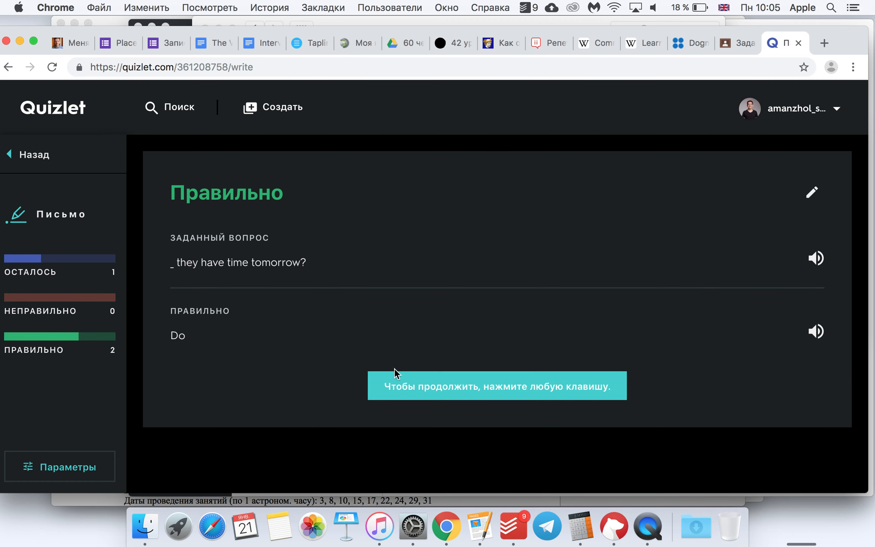
pyautogui.click(395, 380)
pyautogui.write('Do')
pyautogui.press('Return')
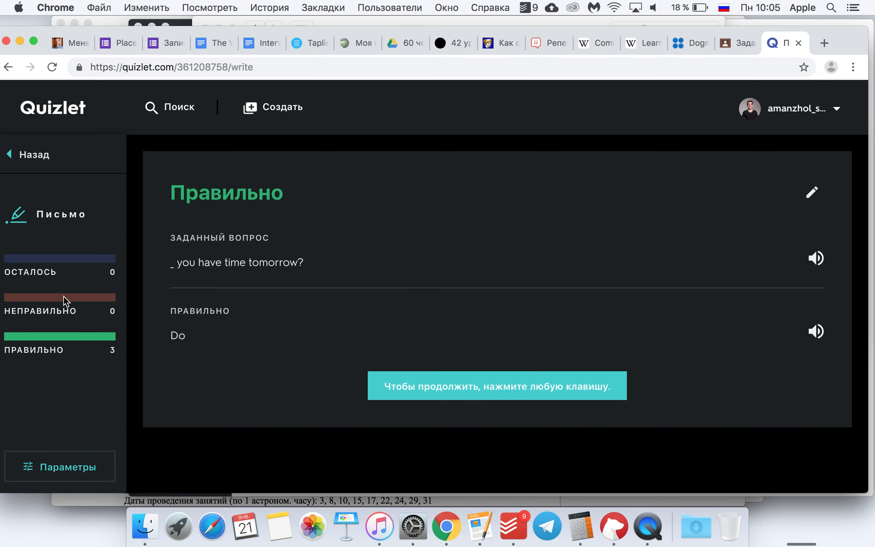
# Open the set's test mode and exclude written, matching and true/false questions, keeping only multiple choice
pyautogui.click(41, 156)
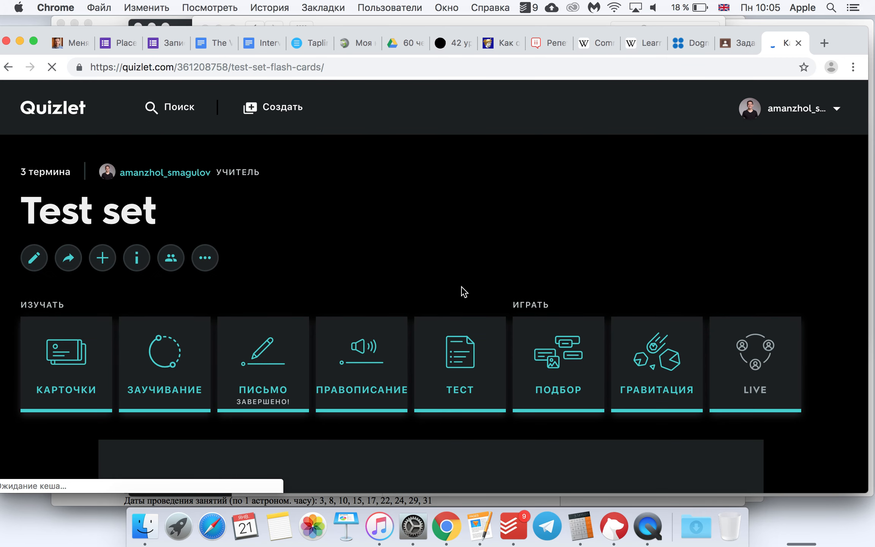
pyautogui.click(460, 382)
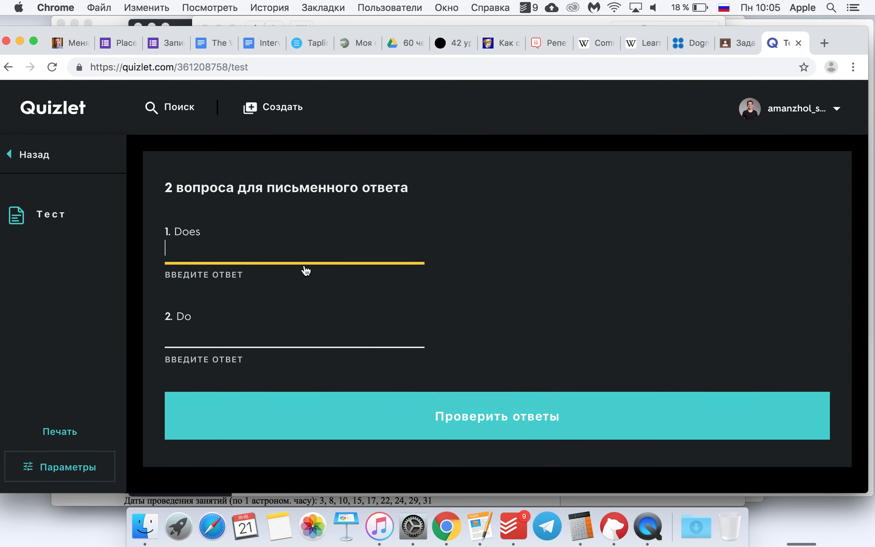
pyautogui.click(69, 472)
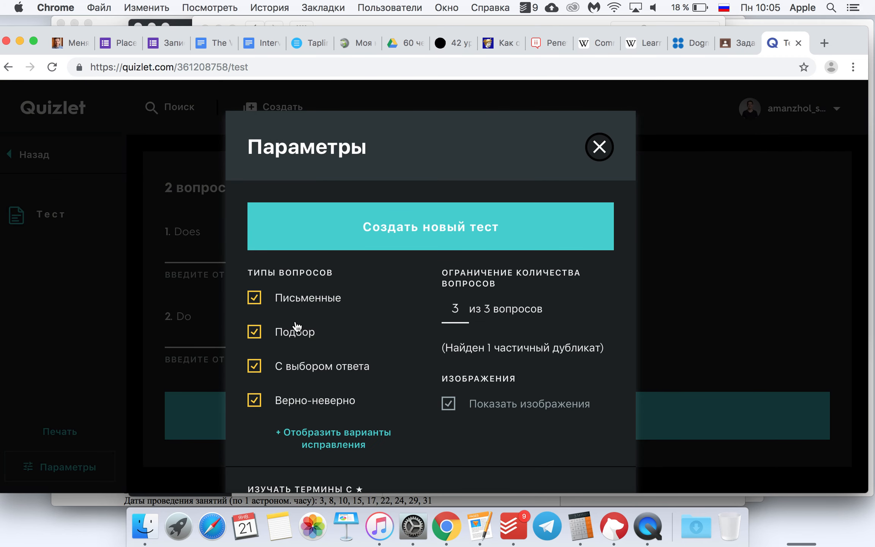
pyautogui.click(296, 302)
pyautogui.click(289, 327)
pyautogui.click(287, 398)
# Make the test ask for definitions instead of terms and generate a new test
pyautogui.scroll(-5, 397, 378)
pyautogui.scroll(-3, 303, 395)
pyautogui.click(283, 412)
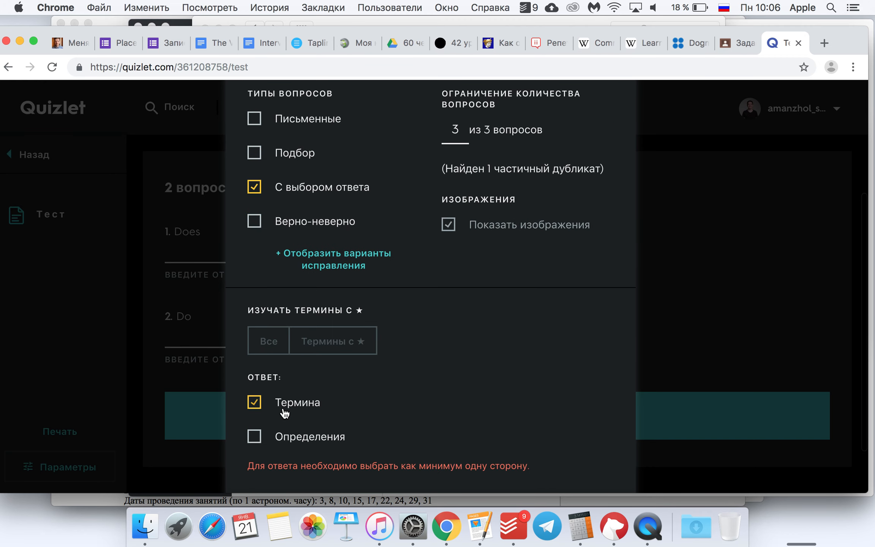
pyautogui.click(269, 437)
pyautogui.scroll(-1, 270, 440)
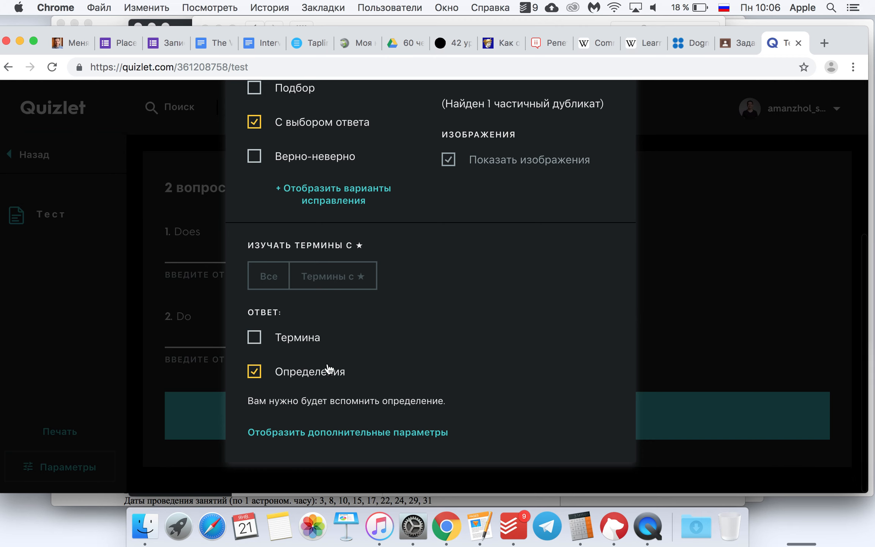
pyautogui.scroll(3, 263, 357)
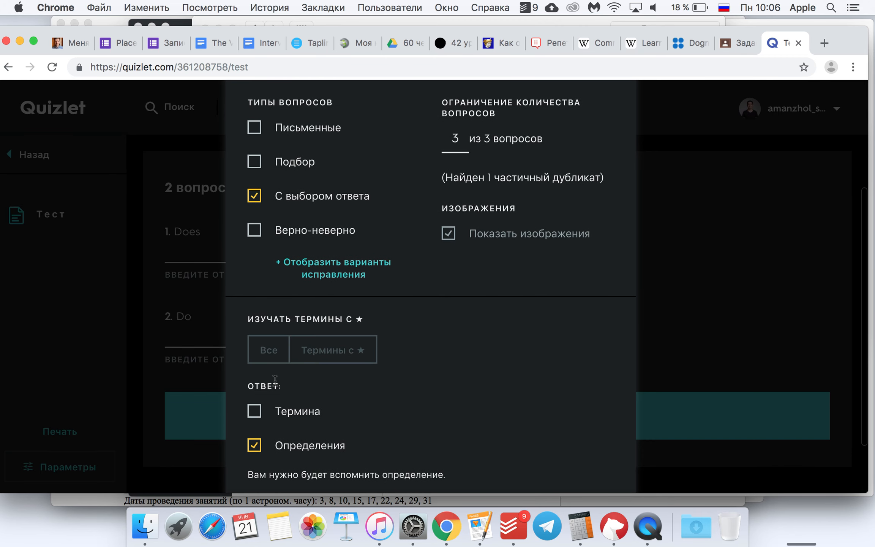
pyautogui.scroll(-3, 275, 384)
pyautogui.scroll(5, 219, 328)
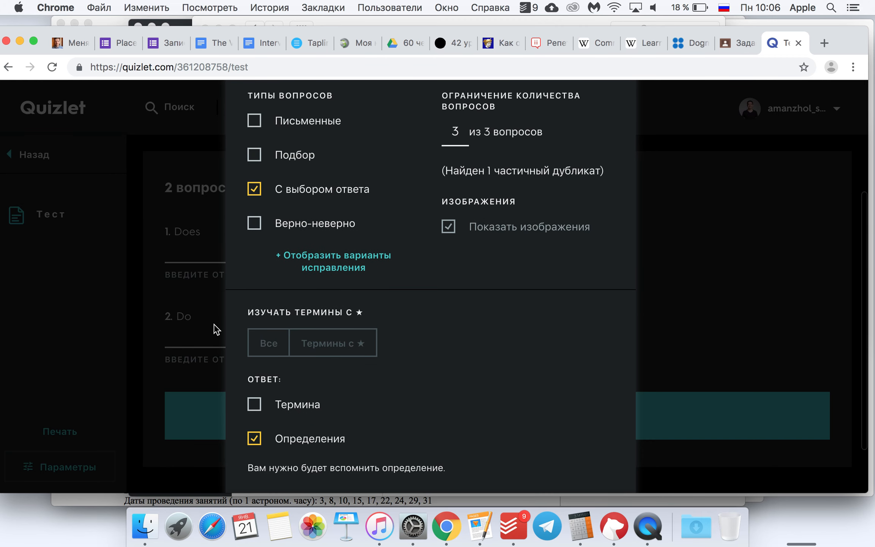
pyautogui.click(435, 175)
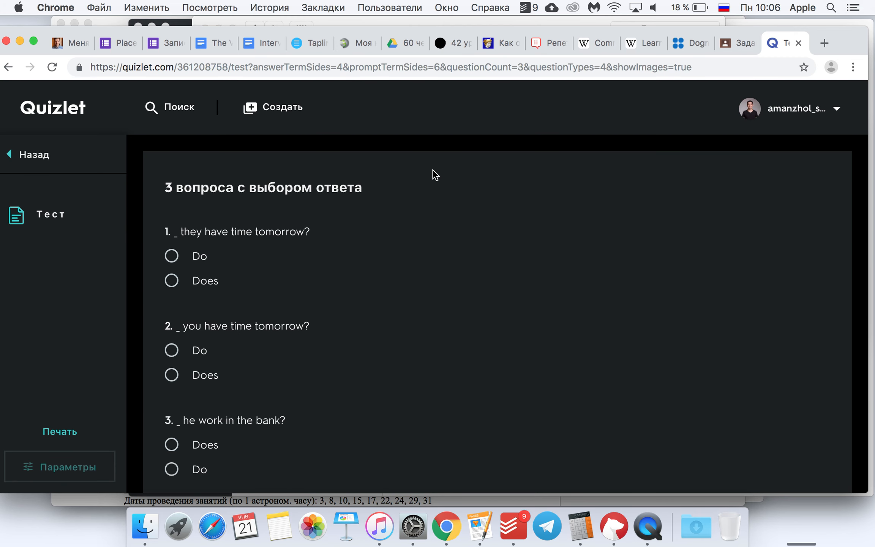
# Answer the multiple-choice question "_ they have time tomorrow?" with "Do" and look over the other questions
pyautogui.scroll(-2, 342, 287)
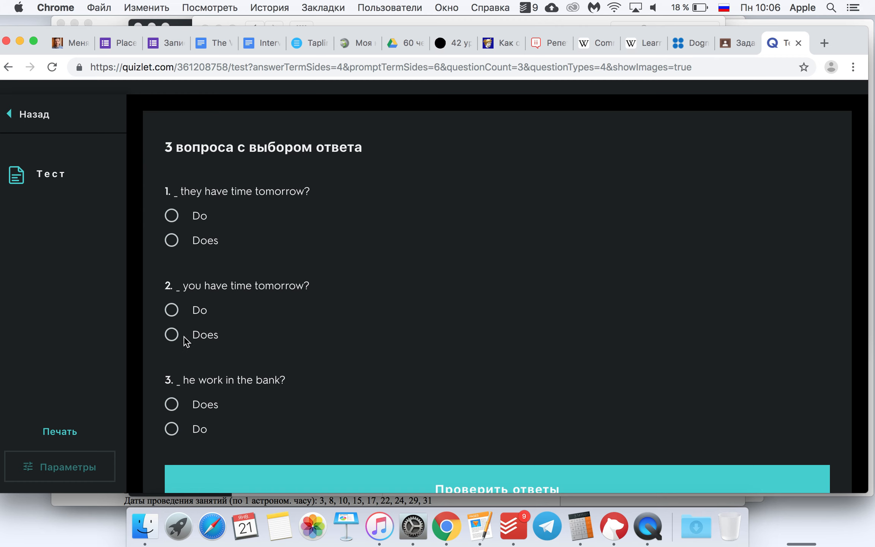
pyautogui.scroll(1, 190, 281)
pyautogui.scroll(-1, 190, 280)
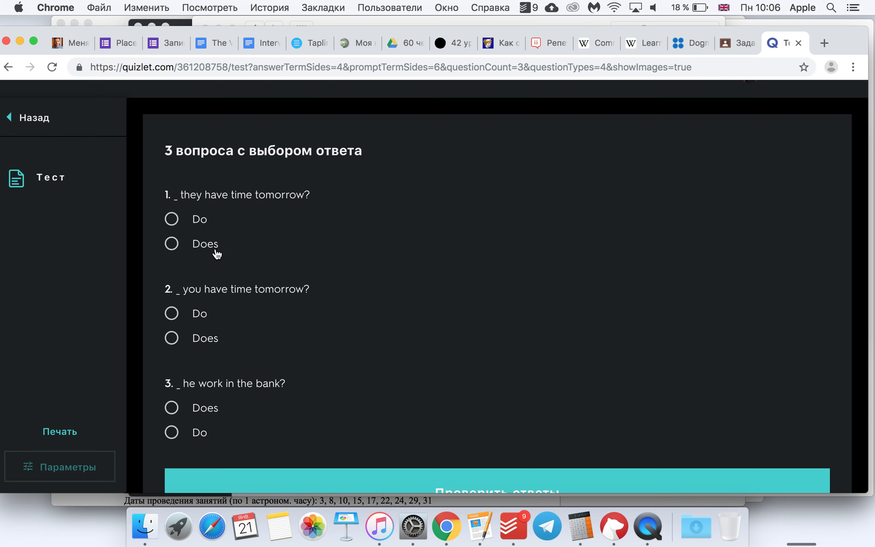
pyautogui.click(186, 223)
pyautogui.scroll(-1, 204, 293)
pyautogui.scroll(-2, 202, 291)
pyautogui.scroll(5, 201, 291)
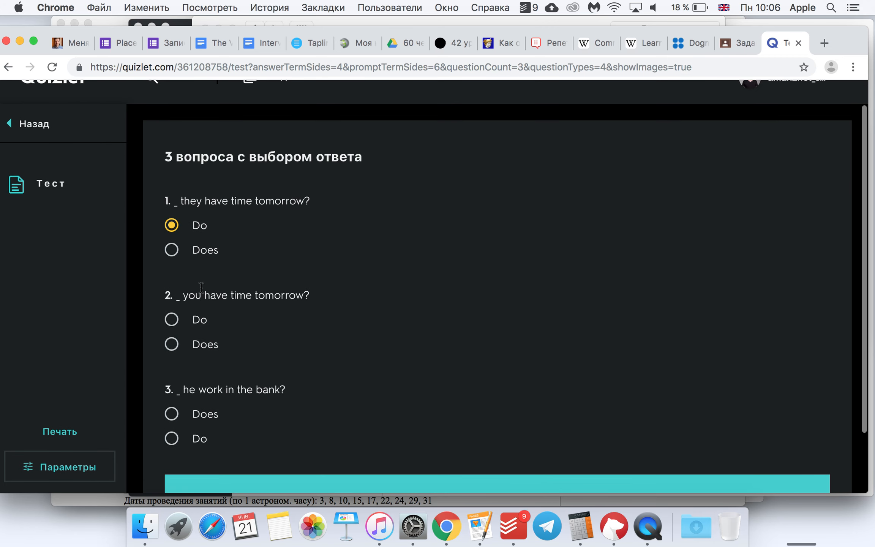
pyautogui.scroll(-2, 203, 292)
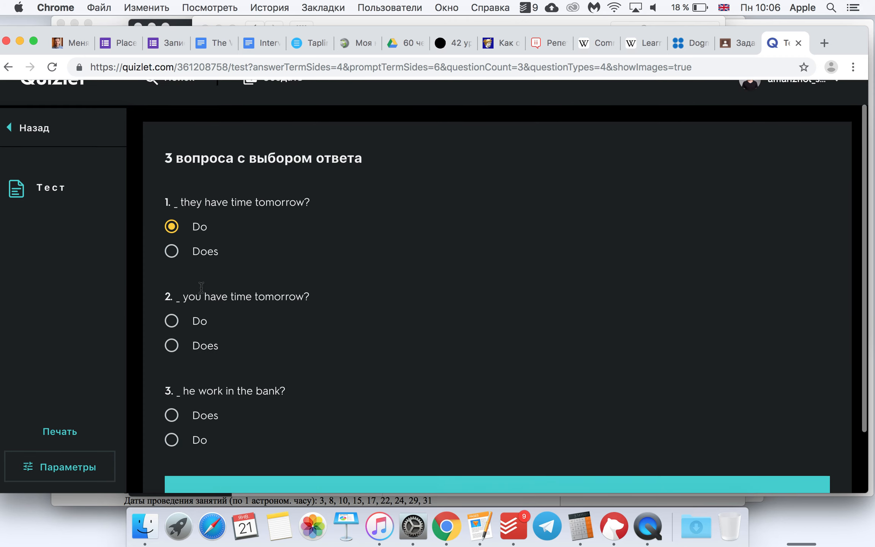
pyautogui.scroll(3, 178, 287)
# Leave the test for the set's page and restart its writing practice from the beginning
pyautogui.click(48, 166)
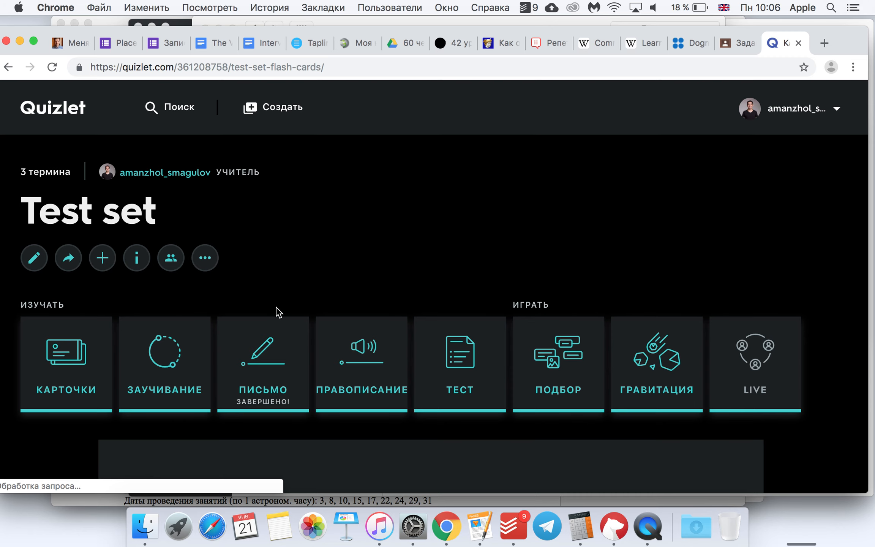
pyautogui.scroll(-5, 277, 309)
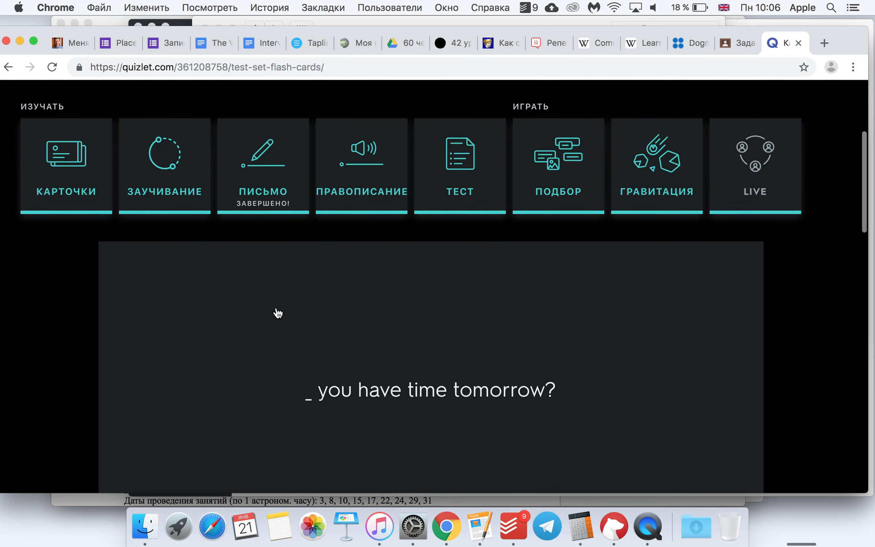
pyautogui.scroll(5, 275, 310)
pyautogui.click(261, 306)
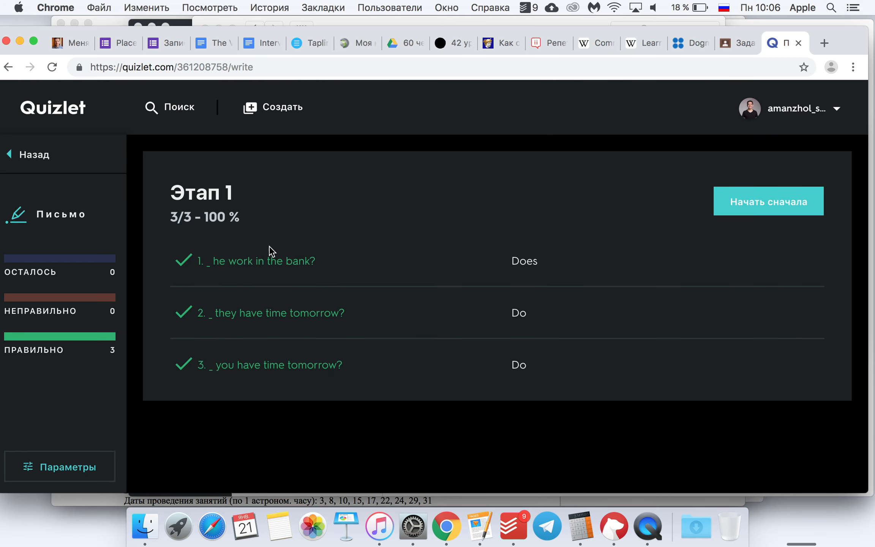
pyautogui.click(769, 207)
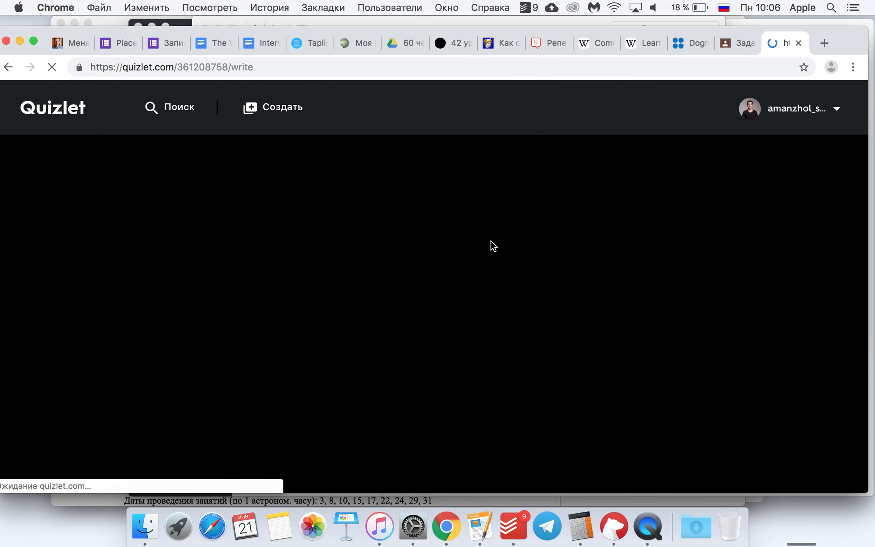
pyautogui.hotkey('ctrl', 'space')
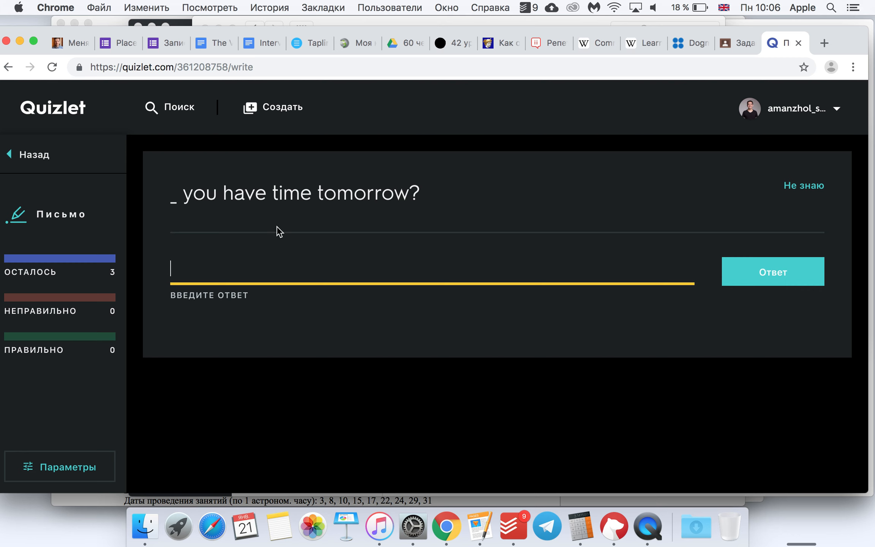
# Leave the writing practice and start a new study set titled "Test Set 2"
pyautogui.hotkey('ctrl', 'space')
pyautogui.click(36, 158)
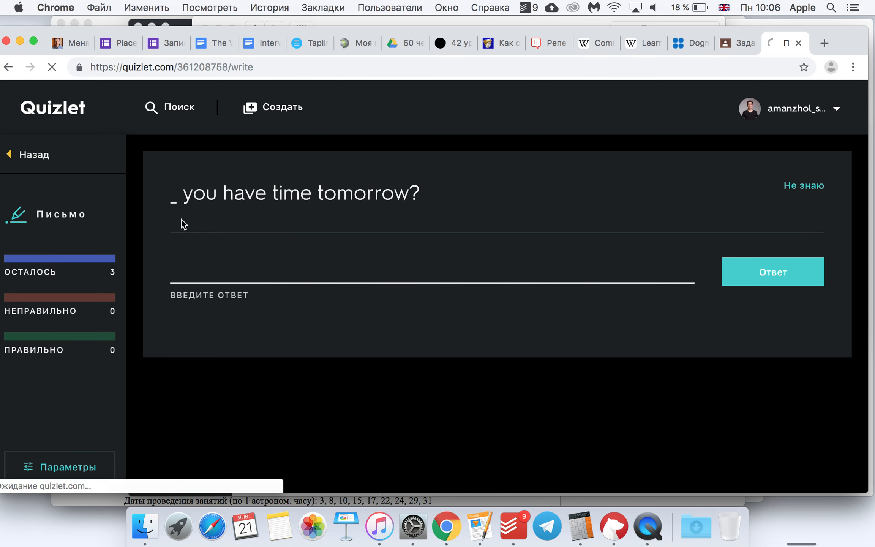
pyautogui.click(269, 114)
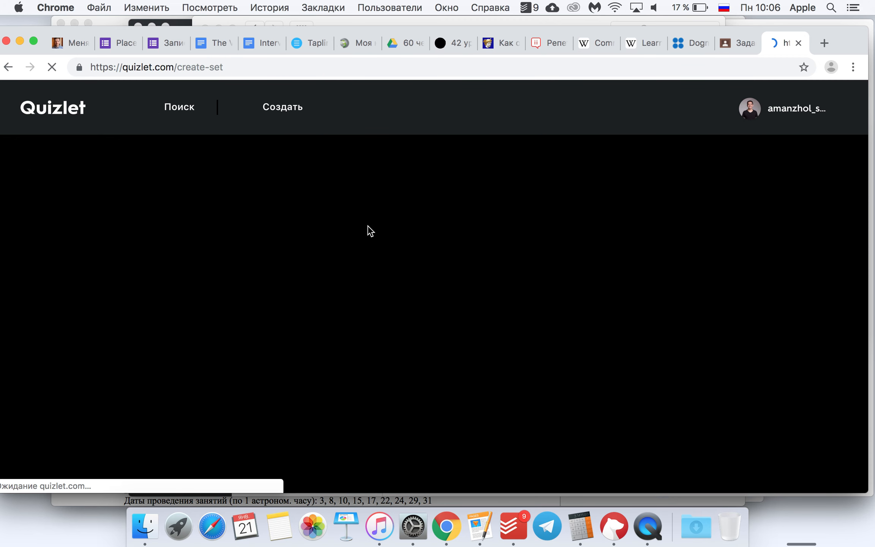
pyautogui.write('Е')
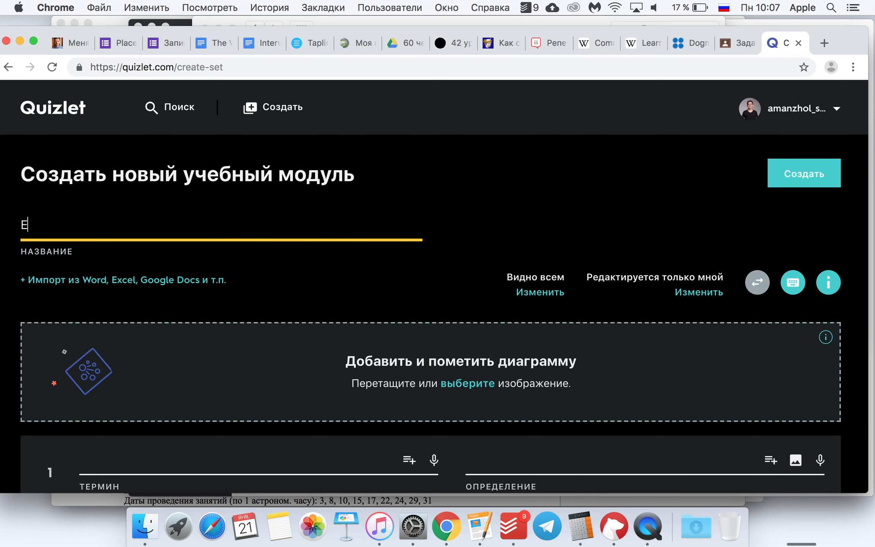
pyautogui.press('BackSpace')
pyautogui.hotkey('ctrl', 'space')
pyautogui.write('Test Set 2')
pyautogui.press('Tab')
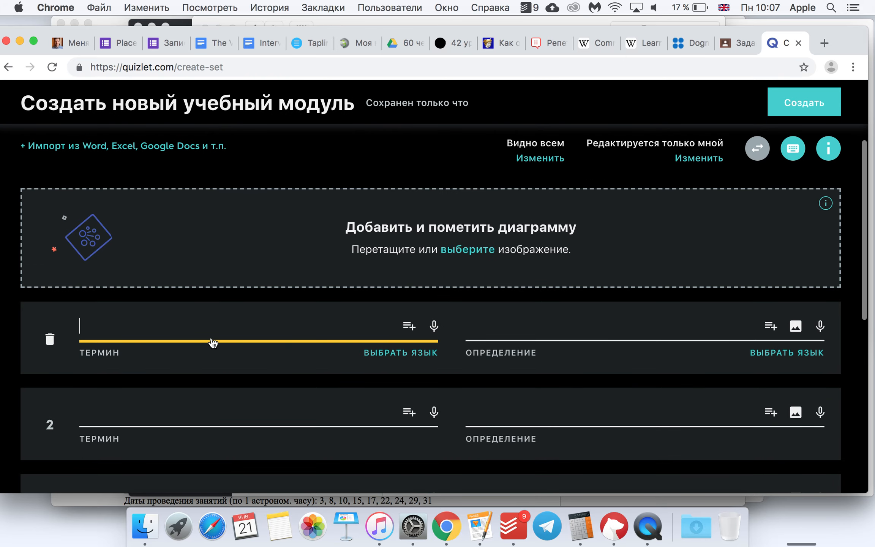
# Fill in the first card with the term "cheap" and the definition "cheaper"
pyautogui.write('cheap')
pyautogui.press('Tab')
pyautogui.write('cheaper')
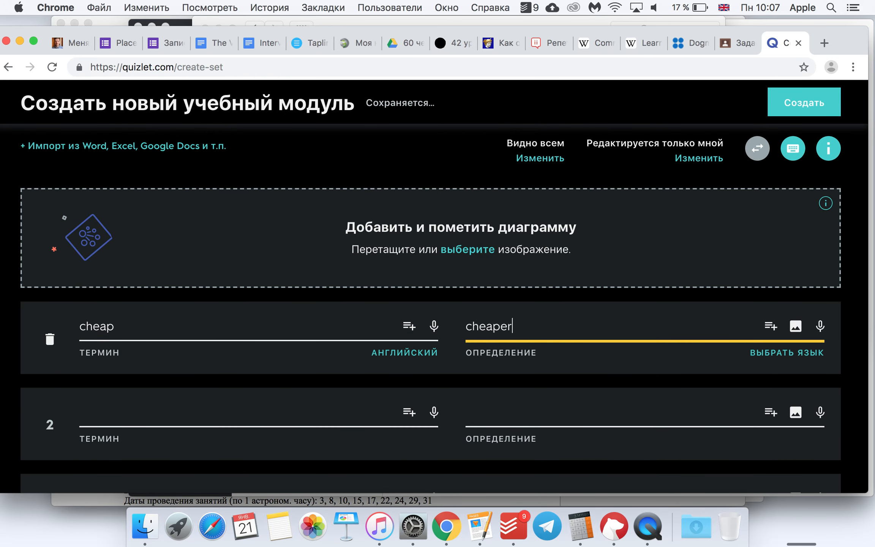
# Enter "comfortable" as the second card's term and move on to its definition
pyautogui.press('Tab')
pyautogui.write('comofrtab')
pyautogui.press('BackSpace')
pyautogui.press('BackSpace')
pyautogui.press('BackSpace')
pyautogui.write('ortable')
pyautogui.press('Tab')
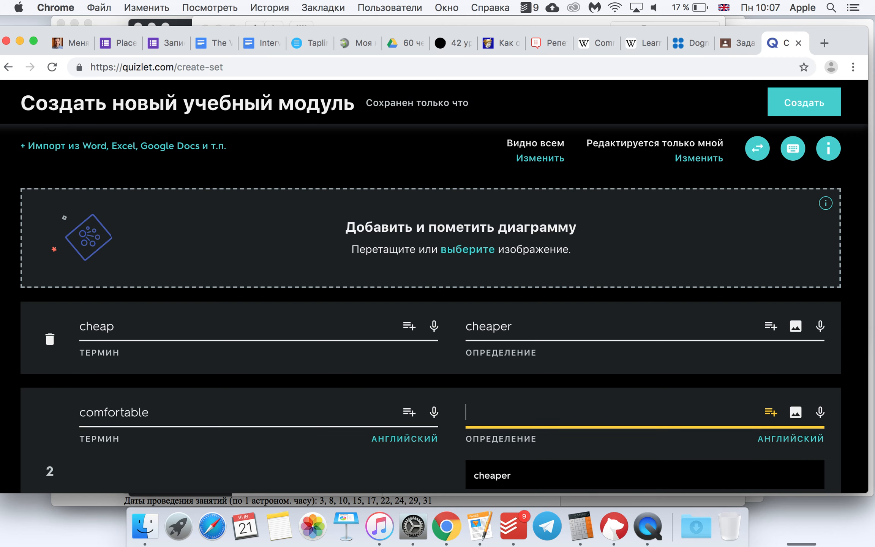
# Enter "more comfortable" as the second card's definition
pyautogui.write('more comfortable')
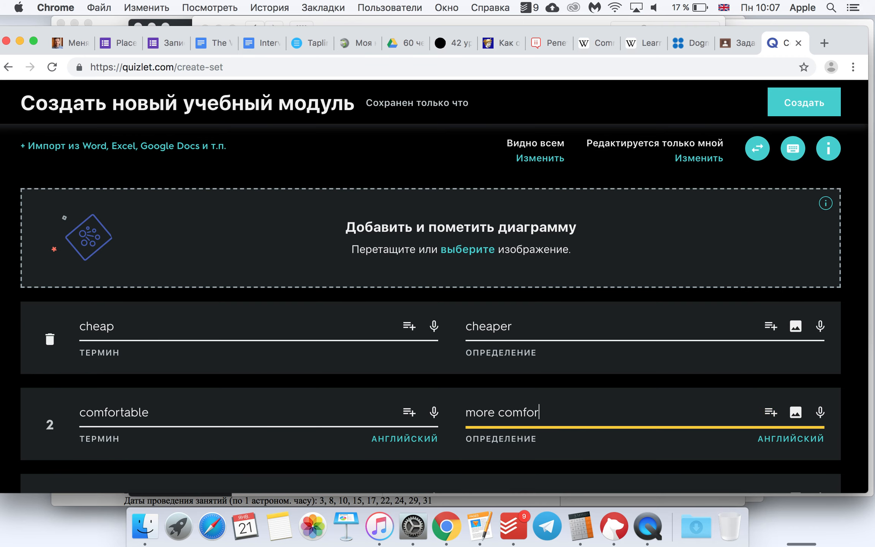
pyautogui.press('Tab')
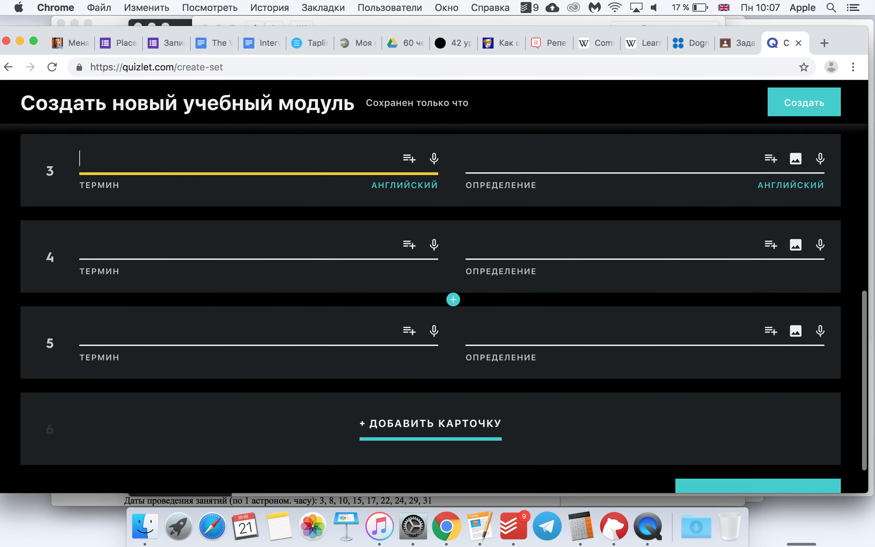
pyautogui.scroll(1, 248, 322)
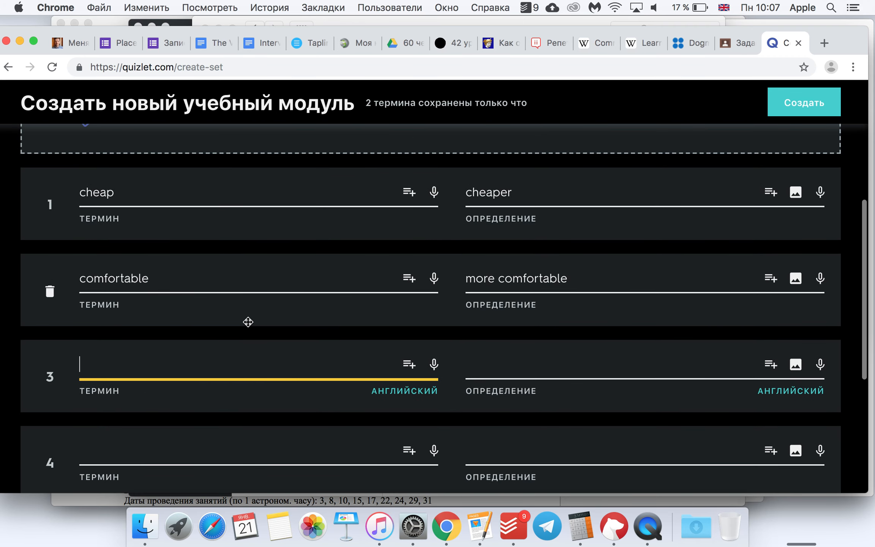
# Clear the terms and definitions of the second and first cards
pyautogui.tripleClick(497, 285)
pyautogui.press('BackSpace')
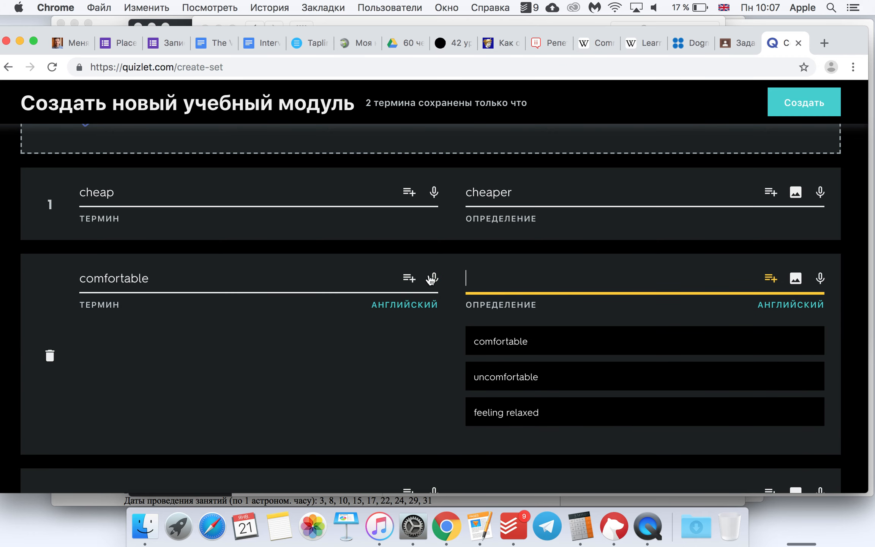
pyautogui.doubleClick(379, 280)
pyautogui.press('BackSpace')
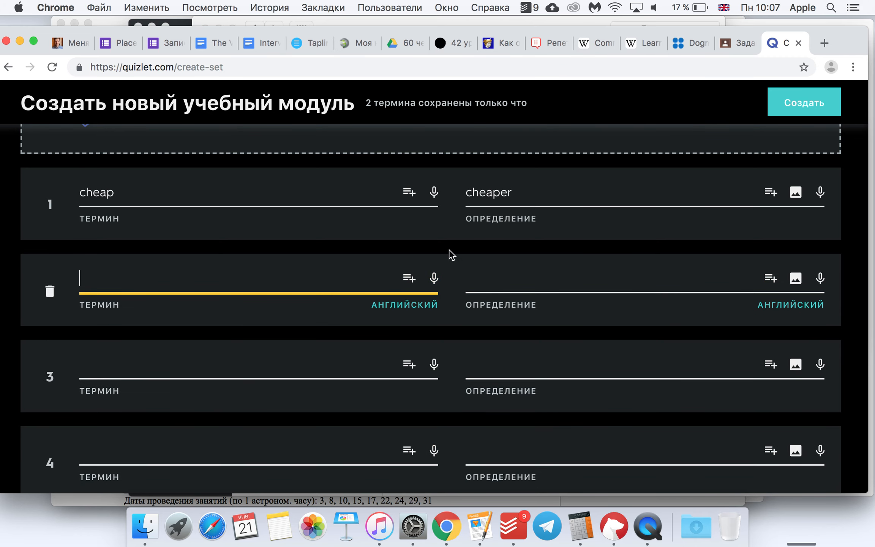
pyautogui.doubleClick(501, 191)
pyautogui.press('BackSpace')
pyautogui.click(359, 190)
pyautogui.press('super+a')
pyautogui.press('BackSpace')
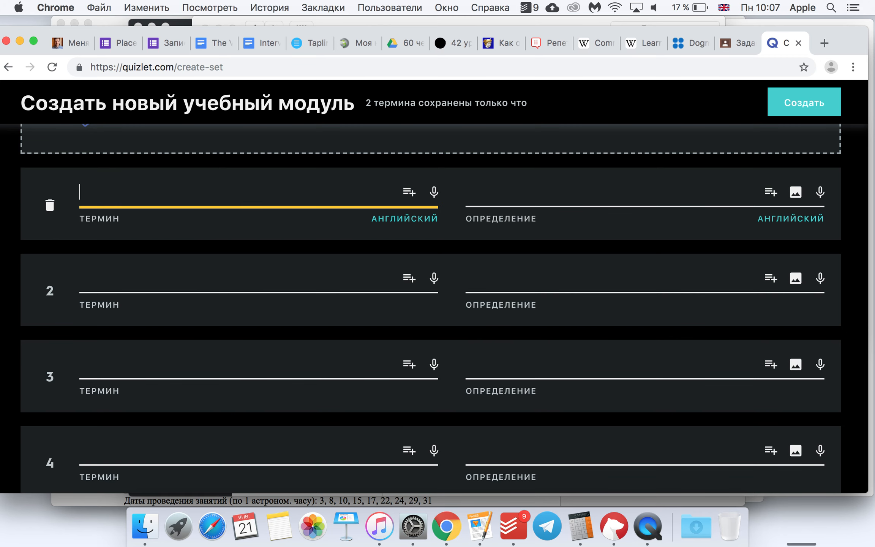
# Fill in the first card with the term "Factory produces phones" and the definition "Phones are produced by factory"
pyautogui.write('Factory')
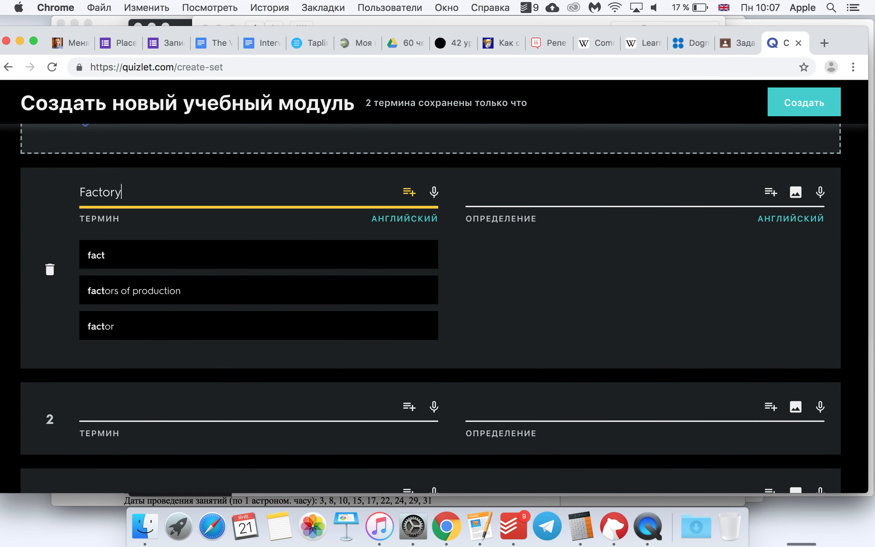
pyautogui.write(' oro')
pyautogui.write('roduces phones')
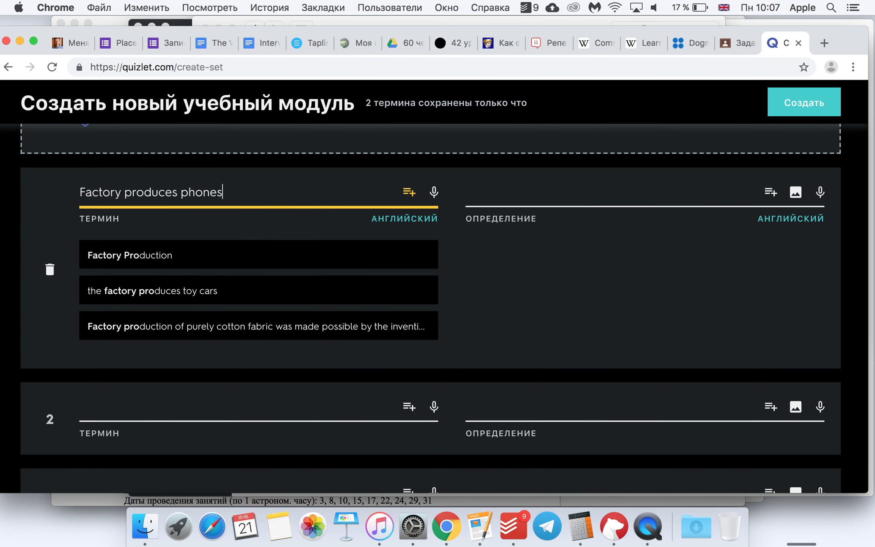
pyautogui.press('Tab')
pyautogui.write('Phones are produe')
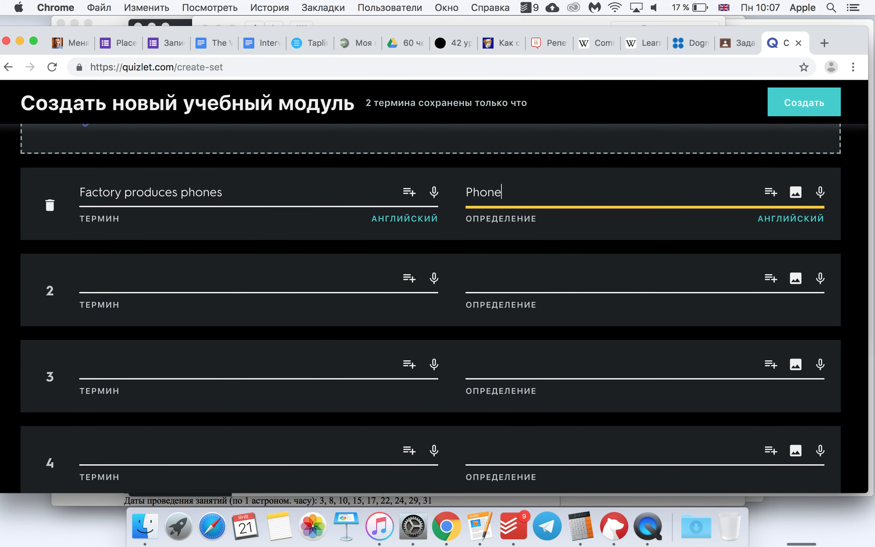
pyautogui.press('BackSpace')
pyautogui.write('ced by factory')
# Empty the first card's definition and term
pyautogui.press('BackSpace')
pyautogui.press('super+BackSpace')
pyautogui.click(269, 192)
pyautogui.press('super+a')
pyautogui.press('BackSpace')
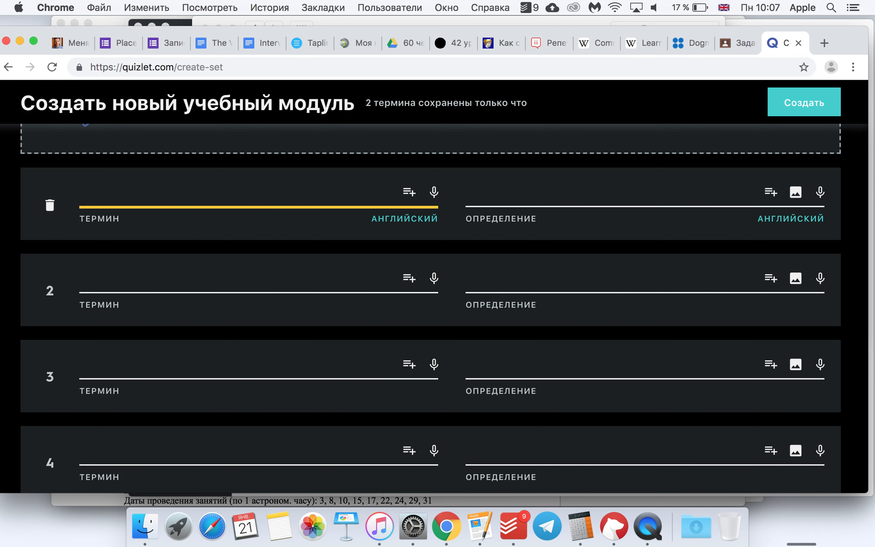
# Fill in the first card with the question "Do you have a family?" as term and "Yes, I do." as definition
pyautogui.write('DO')
pyautogui.press('BackSpace')
pyautogui.write('o you')
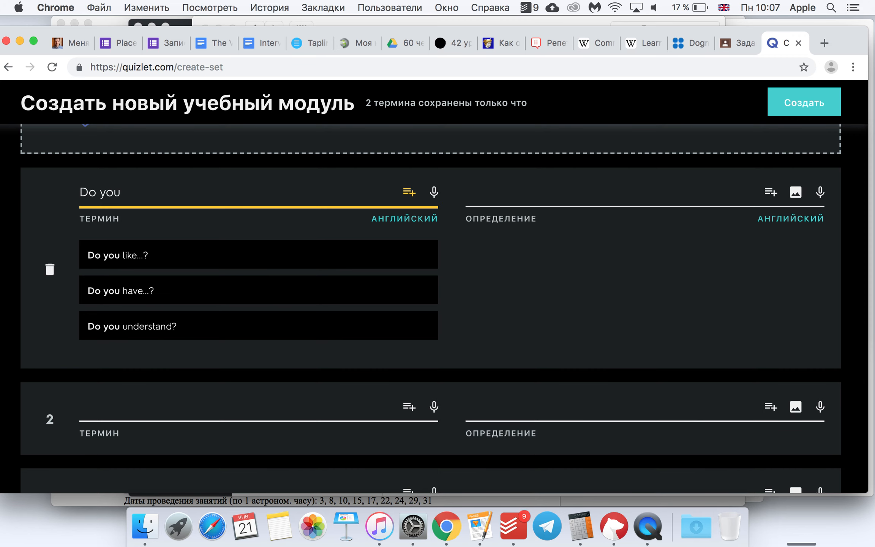
pyautogui.write(' have af')
pyautogui.press('BackSpace')
pyautogui.write('family?')
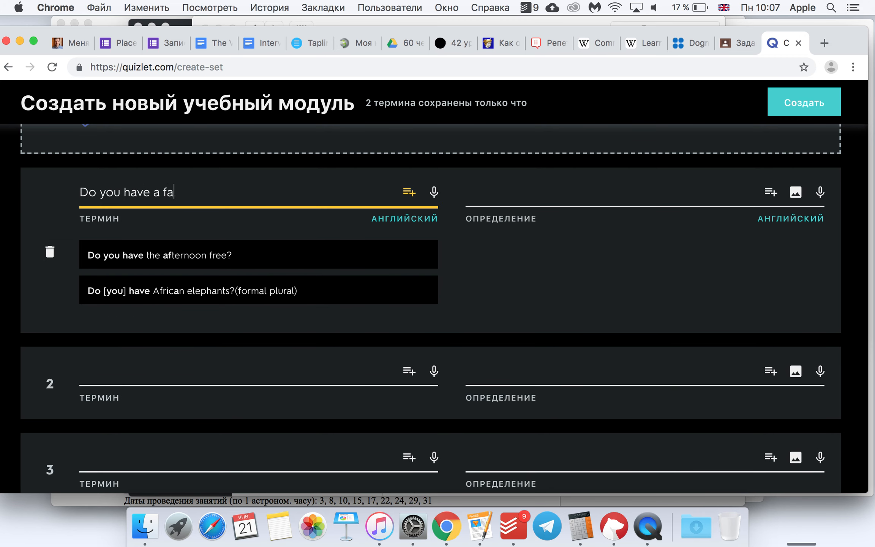
pyautogui.press('Tab')
pyautogui.write('Yes,')
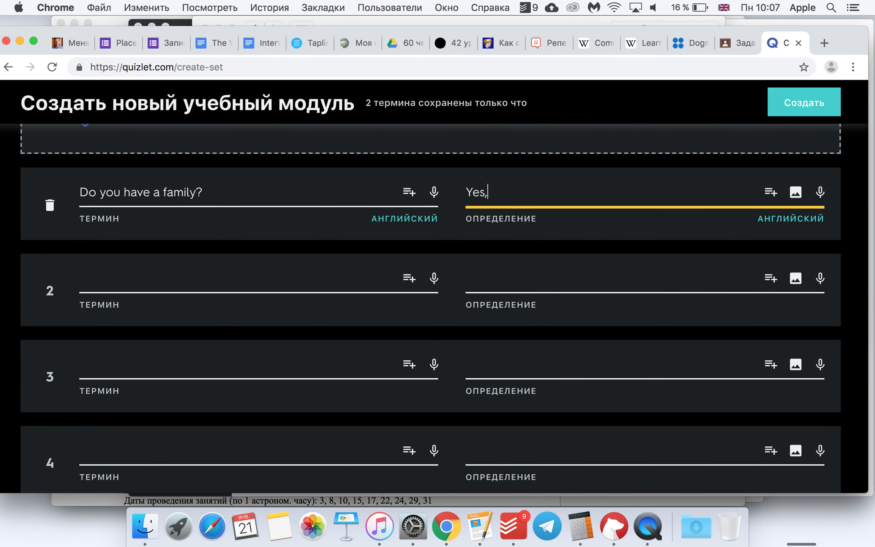
pyautogui.write(' I do.')
pyautogui.hotkey('ctrl', 'space')
pyautogui.hotkey('ctrl', 'space')
# Replace the first card's term with "25 kilos." and its definition with "How many?"
pyautogui.click(212, 191)
pyautogui.press('super+a')
pyautogui.write('How ')
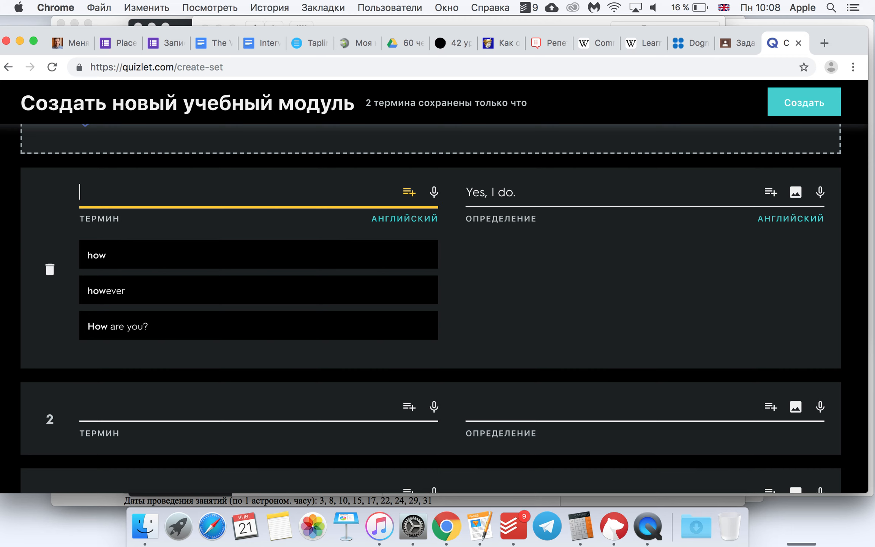
pyautogui.write('25 kilos.')
pyautogui.press('Tab')
pyautogui.press('super+a')
pyautogui.write('How m')
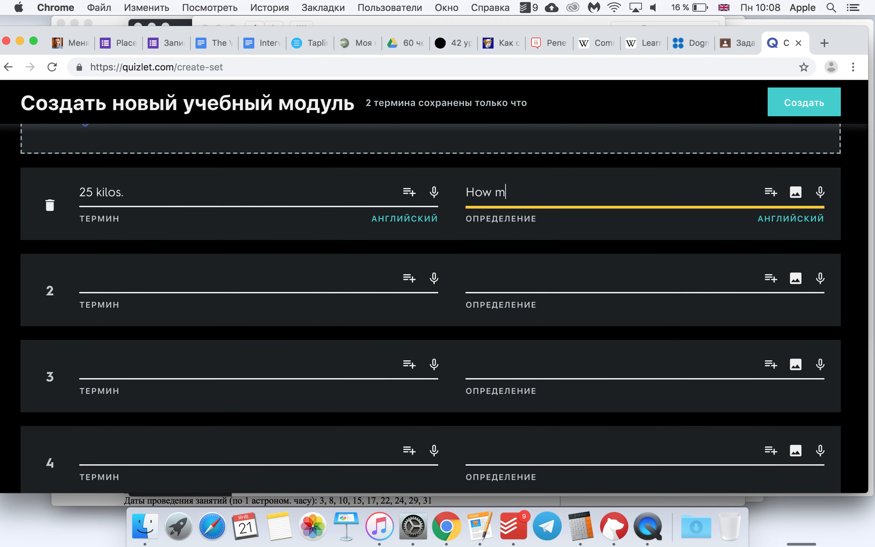
pyautogui.write('any?')
pyautogui.hotkey('ctrl', 'space')
pyautogui.hotkey('ctrl', 'space')
pyautogui.scroll(3, 473, 251)
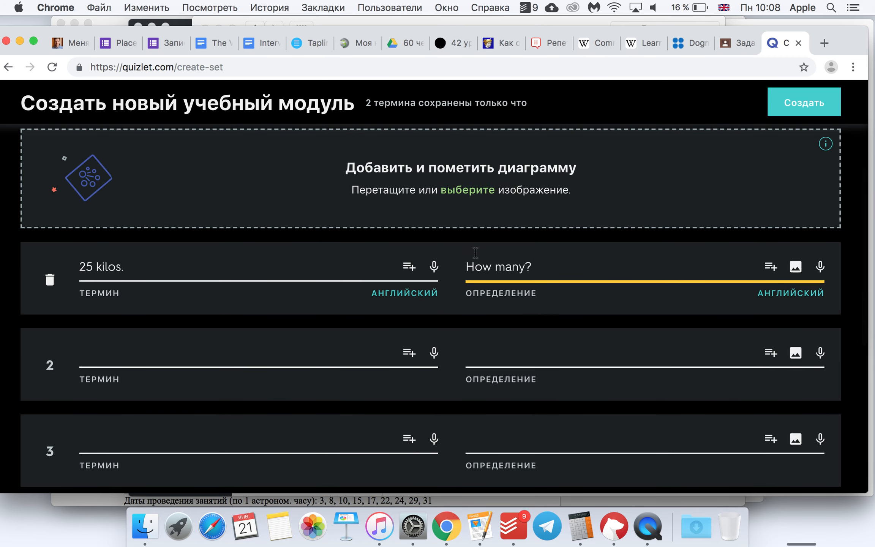
# Clear the first card's definition
pyautogui.press('super+a')
pyautogui.hotkey('ctrl', 'space')
pyautogui.press('BackSpace')
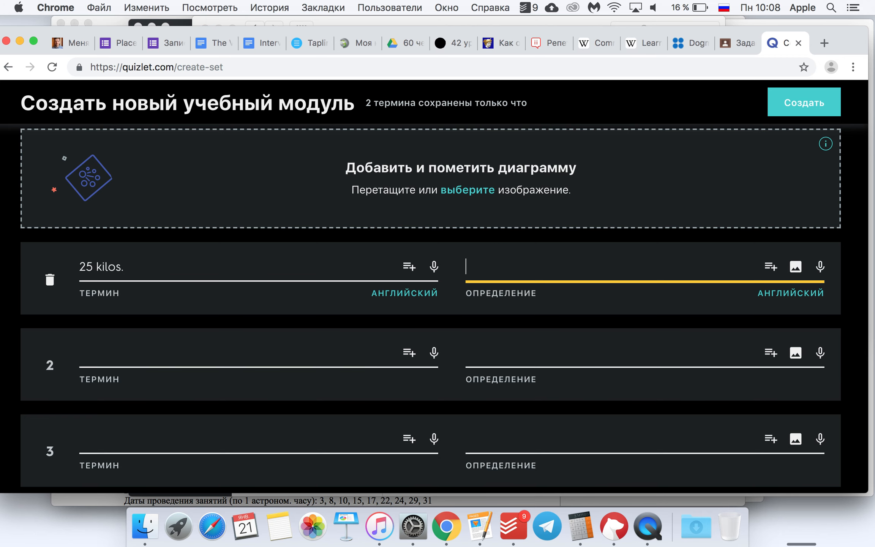
pyautogui.hotkey('ctrl', 'space')
pyautogui.scroll(5, 342, 263)
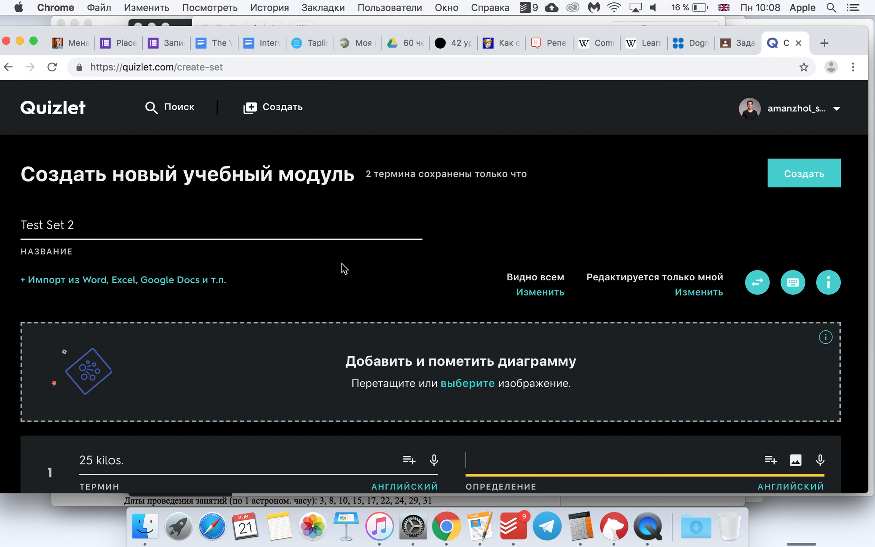
pyautogui.scroll(-3, 343, 267)
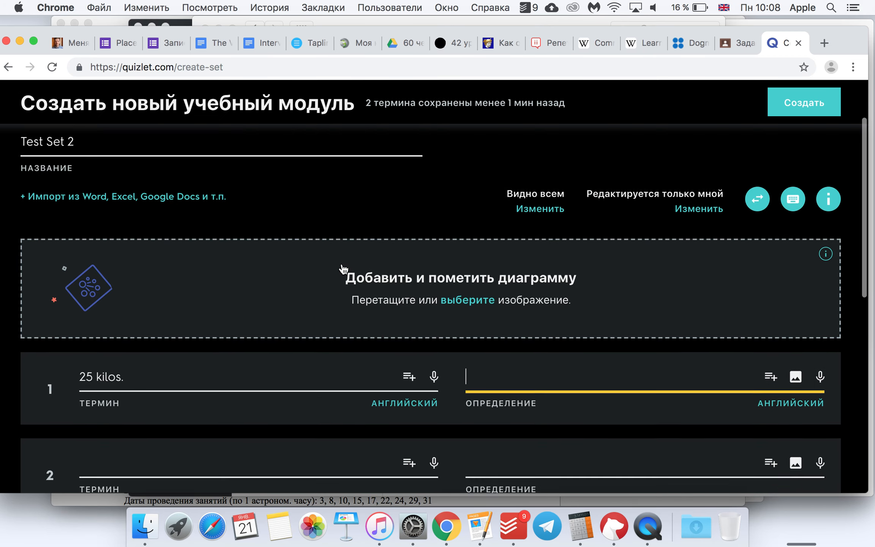
pyautogui.hotkey('ctrl', 'space')
pyautogui.click(275, 349)
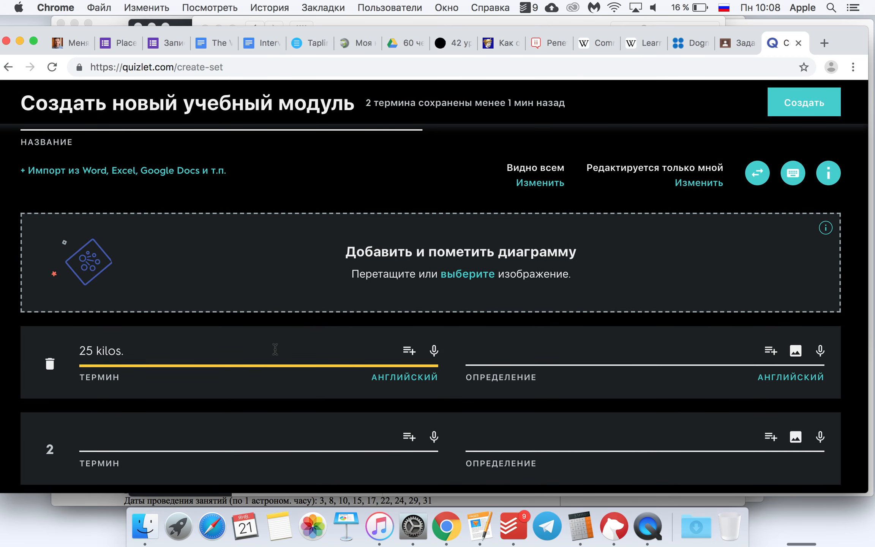
pyautogui.press('super+a')
pyautogui.hotkey('ctrl', 'space')
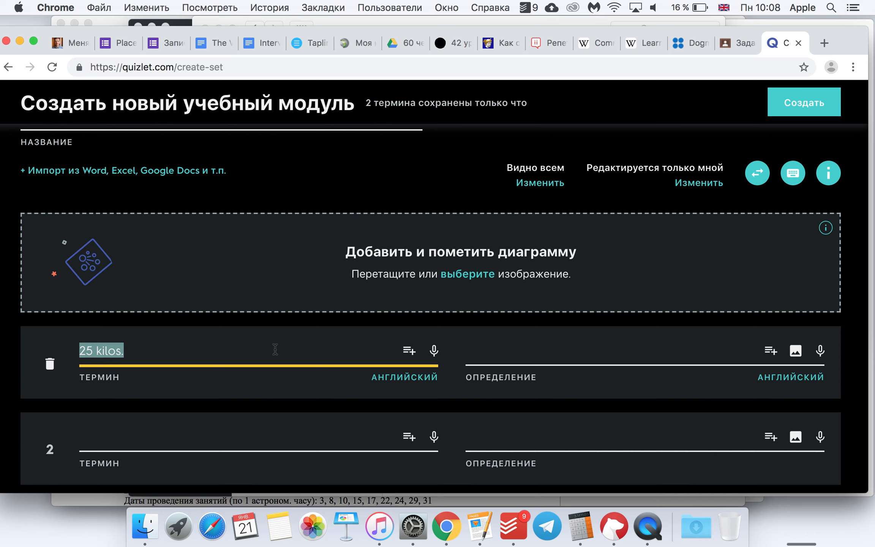
pyautogui.scroll(-2, 275, 351)
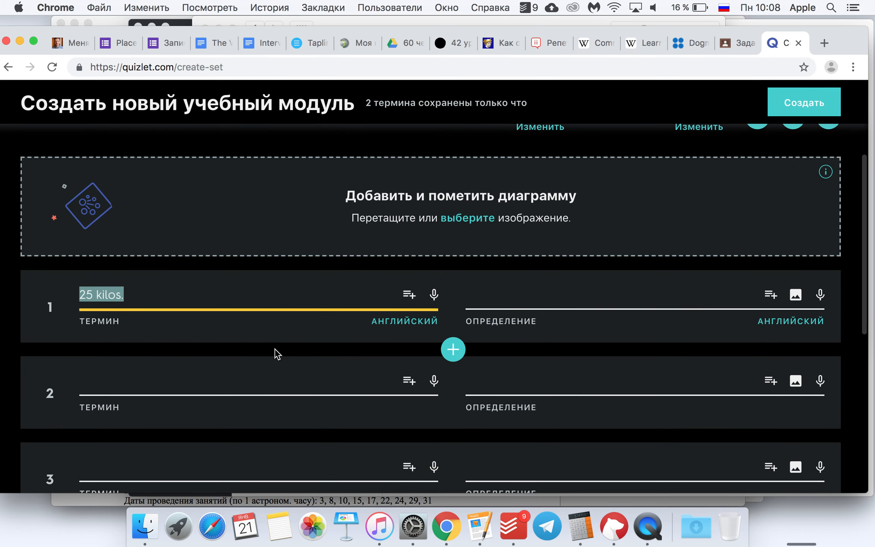
pyautogui.scroll(3, 276, 354)
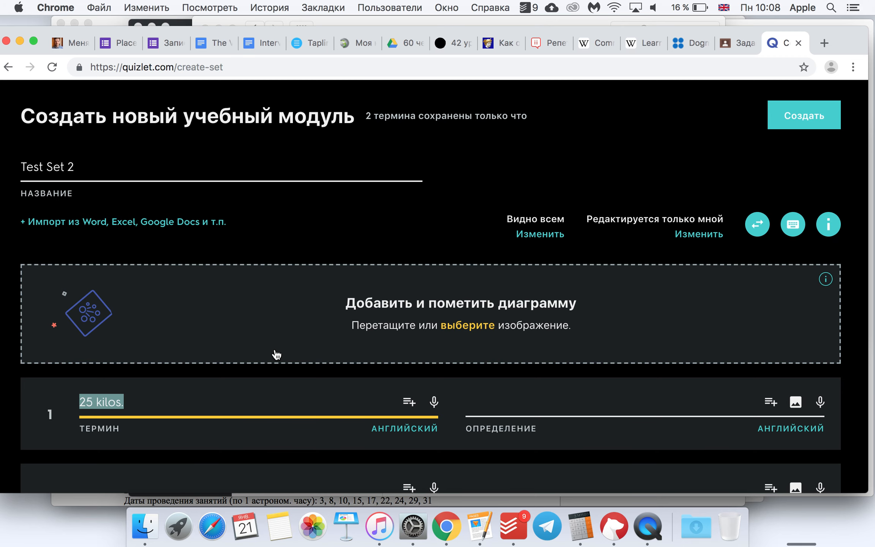
pyautogui.scroll(-1, 276, 354)
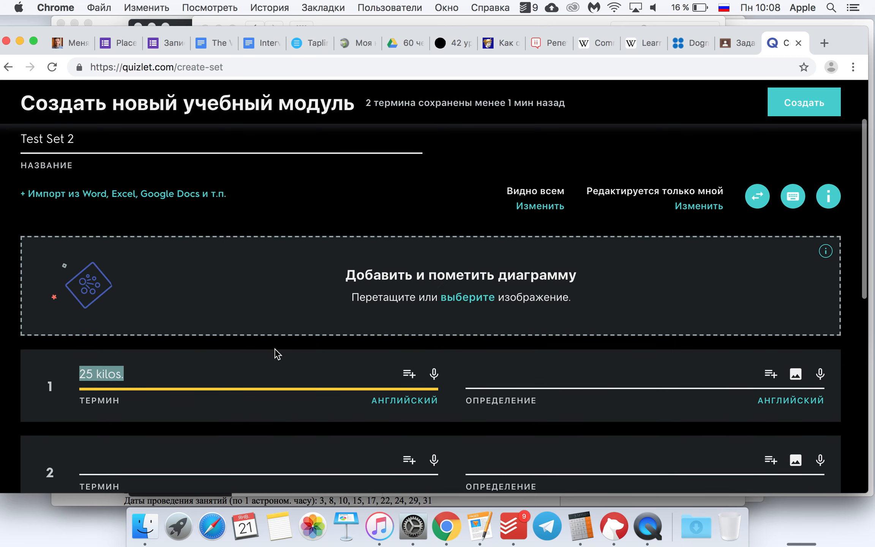
# Replace the first card's term with the question "How much is coffee?", typed in the English layout
pyautogui.scroll(-6, 275, 349)
pyautogui.scroll(1, 275, 348)
pyautogui.click(277, 220)
pyautogui.press('super+space')
pyautogui.press('super+a')
pyautogui.press('BackSpace')
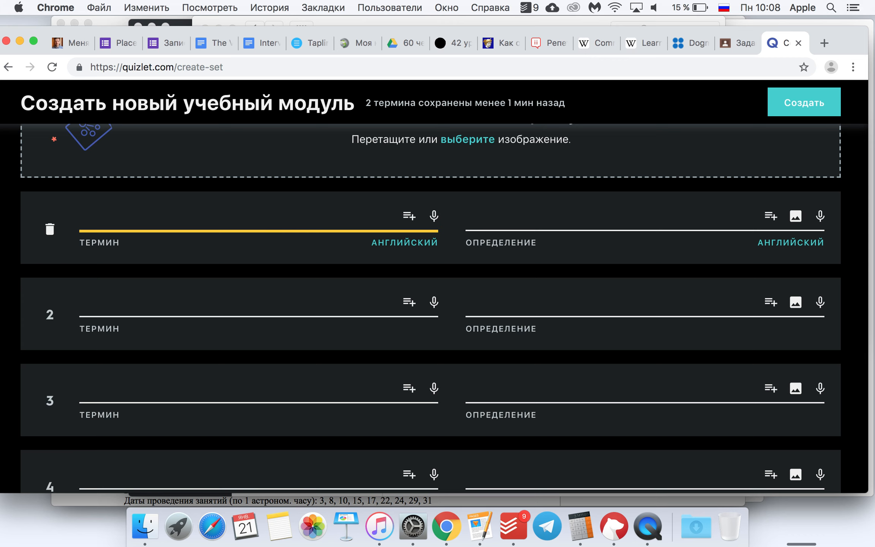
pyautogui.write('Рщ')
pyautogui.press('BackSpace')
pyautogui.press('BackSpace')
pyautogui.press('super+space')
pyautogui.write('How much is coffee?')
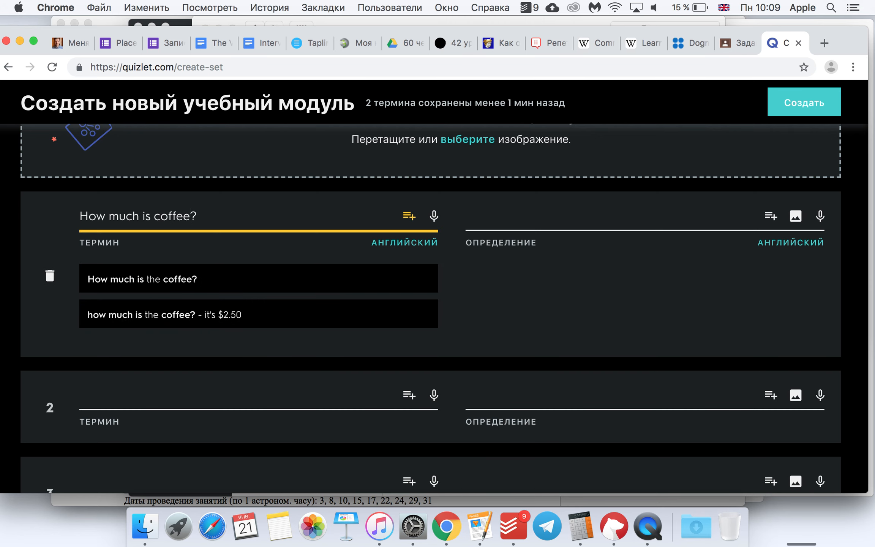
# Enter "2,5 dollars" as the first card's definition and move on to the second card
pyautogui.press('Tab')
pyautogui.write('25 do')
pyautogui.press('BackSpace')
pyautogui.press('BackSpace')
pyautogui.press('BackSpace')
pyautogui.press('BackSpace')
pyautogui.write(',5 dollars')
pyautogui.press('Tab')
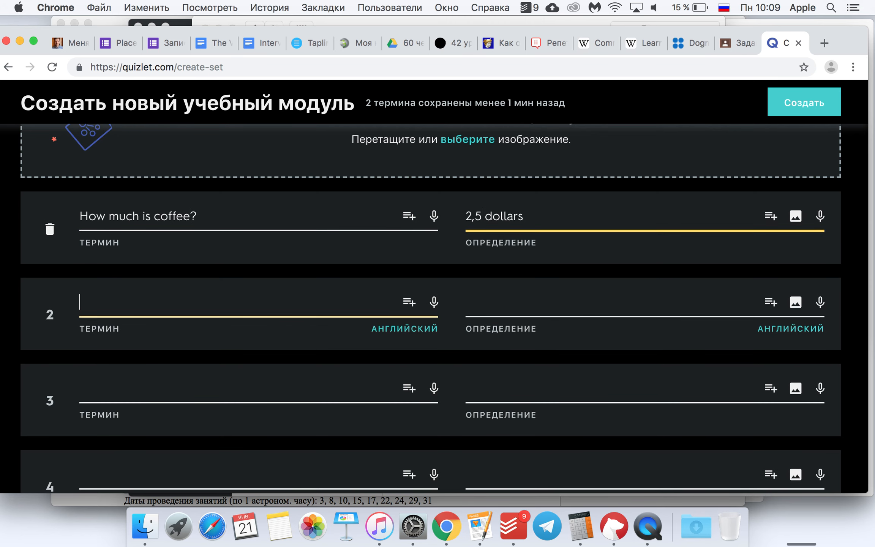
pyautogui.hotkey('ctrl', 'space')
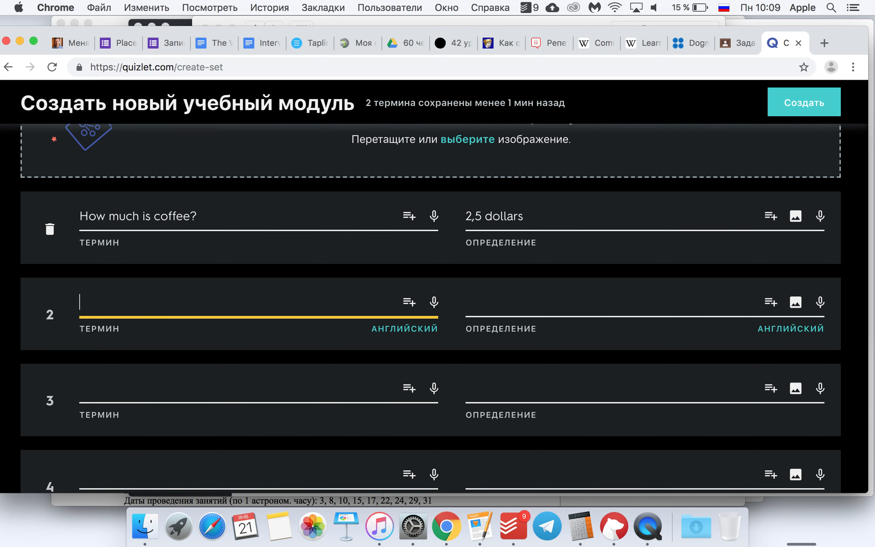
# Delete the coffee question and its answer from the first card
pyautogui.scroll(-1, 209, 177)
pyautogui.click(225, 199)
pyautogui.press('super+a')
pyautogui.hotkey('ctrl', 'space')
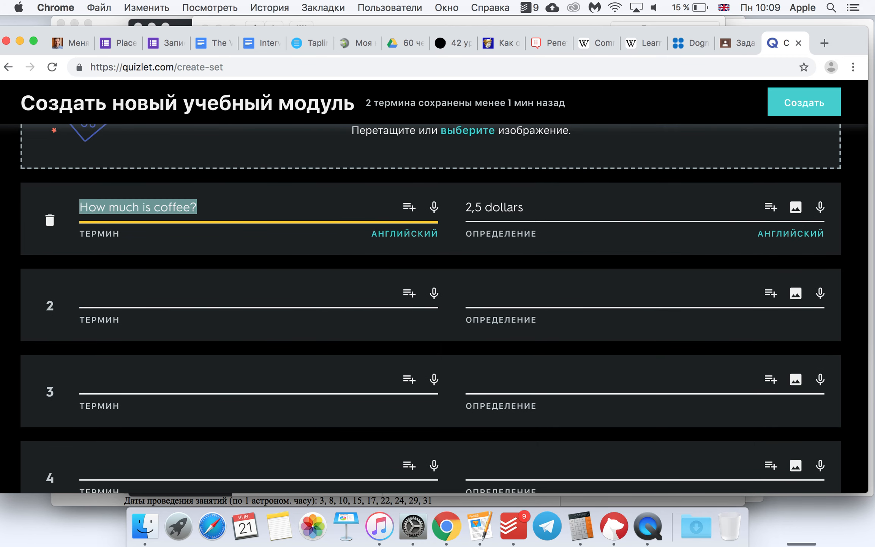
pyautogui.press('BackSpace')
pyautogui.click(467, 208)
pyautogui.press('super+a')
pyautogui.press('BackSpace')
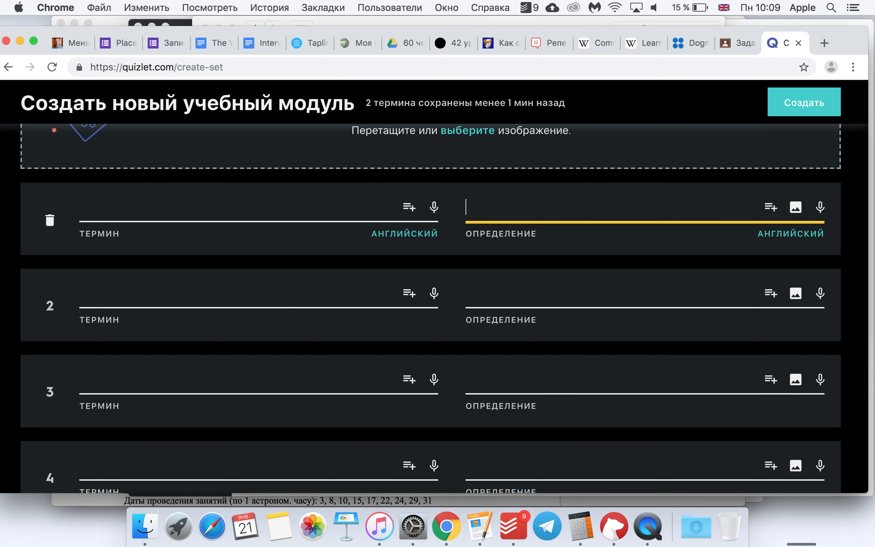
# Enter "Emphasis" as the first card's term
pyautogui.click(361, 208)
pyautogui.hotkey('ctrl', 'space')
pyautogui.scroll(1, 359, 209)
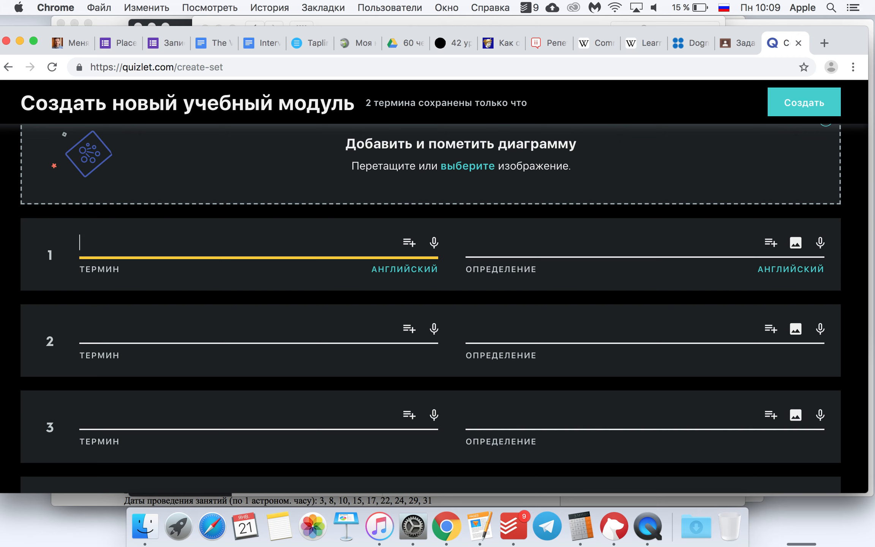
pyautogui.press('BackSpace')
pyautogui.hotkey('ctrl', 'space')
pyautogui.write('Emphasis')
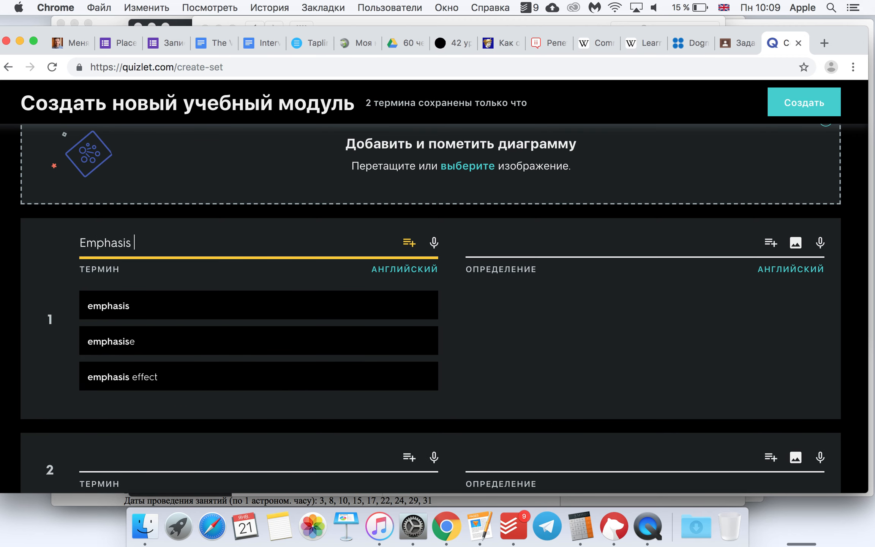
# Open voice recording for the first card's definition and start recording audio
pyautogui.click(644, 232)
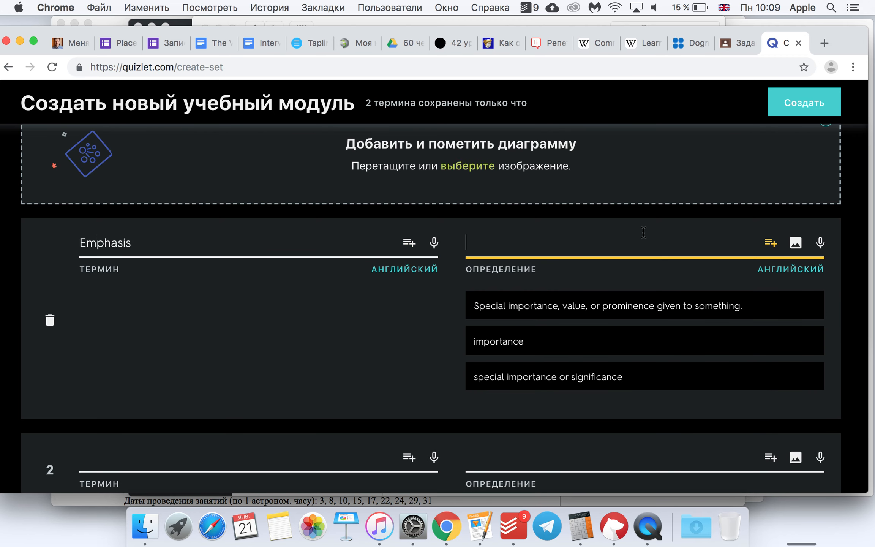
pyautogui.click(820, 242)
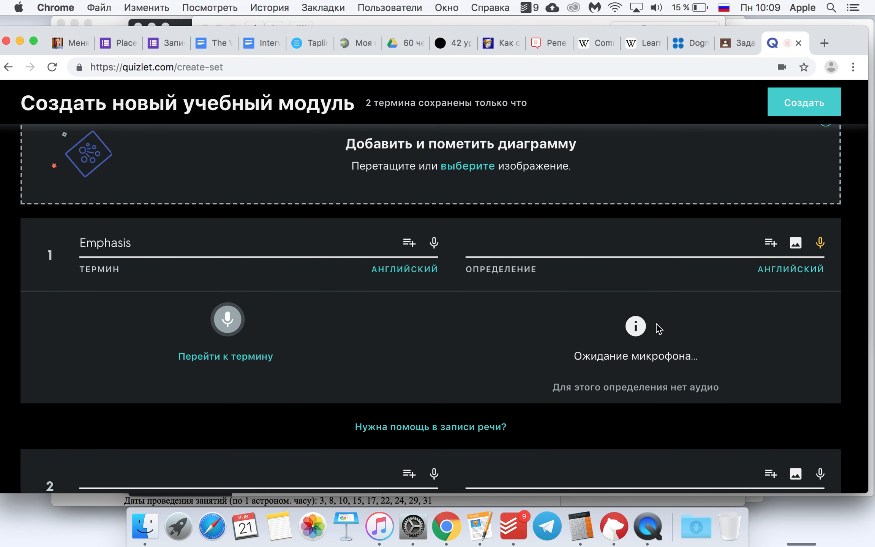
pyautogui.click(642, 331)
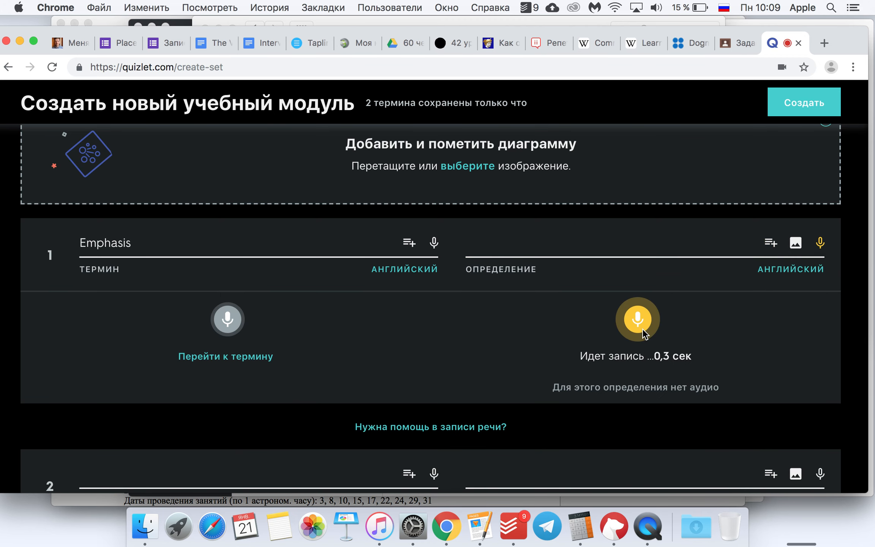
# Finish the audio recording for the first card's definition and play it back
pyautogui.click(644, 332)
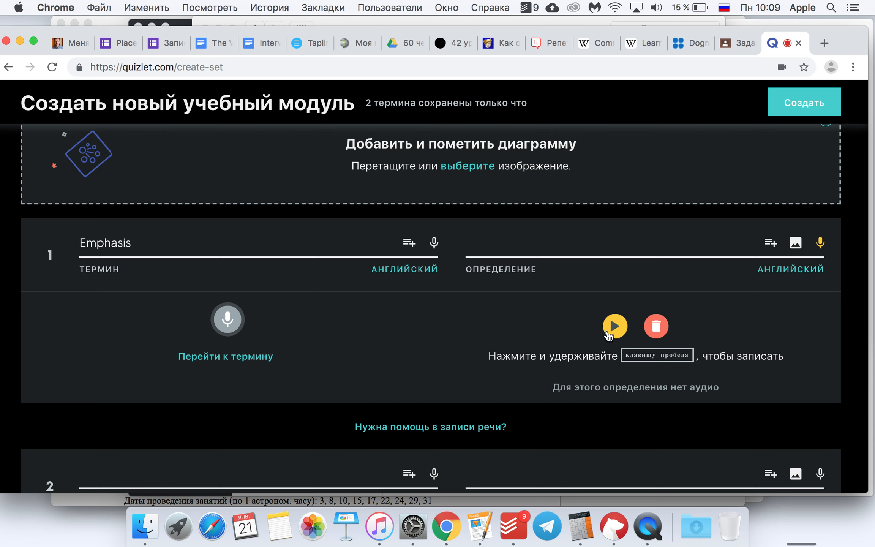
pyautogui.click(607, 331)
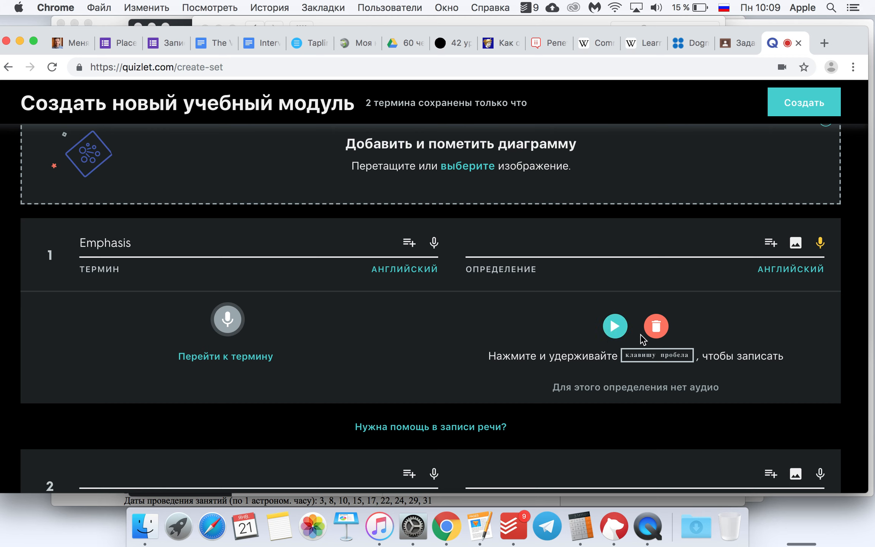
pyautogui.hotkey('ctrl', 'space')
pyautogui.hotkey('ctrl', 'space')
# Enter a single period "." as the definition of the "Emphasis" card
pyautogui.click(336, 238)
pyautogui.click(637, 240)
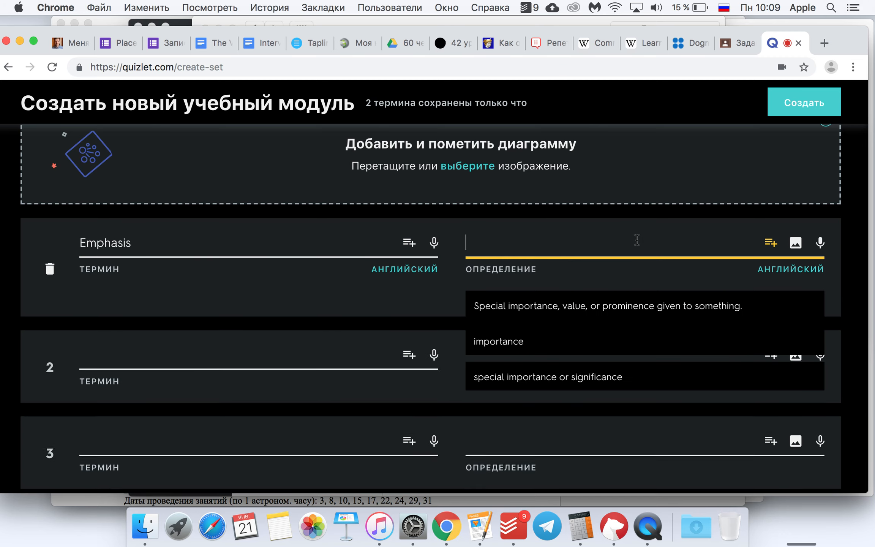
pyautogui.hotkey('ctrl', 'space')
pyautogui.hotkey('ctrl', 'space')
pyautogui.scroll(3, 617, 252)
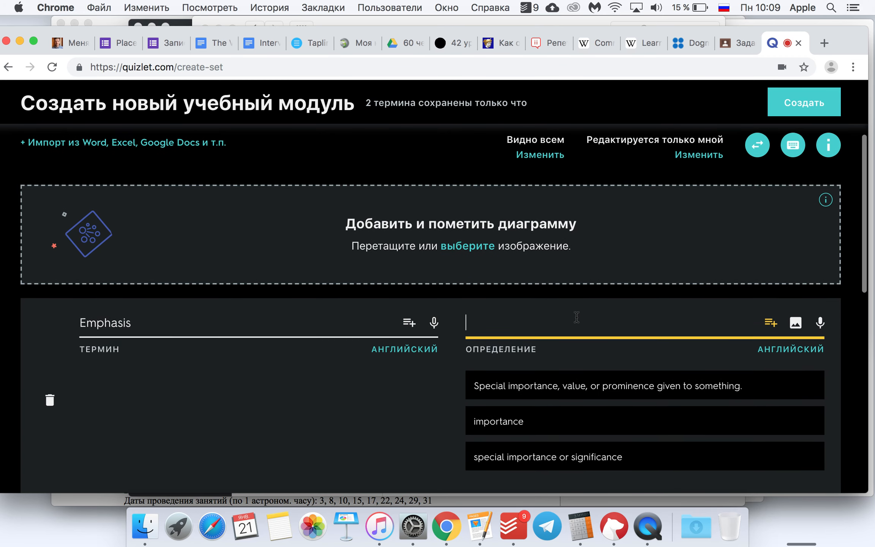
pyautogui.write('ю')
pyautogui.press('BackSpace')
pyautogui.hotkey('ctrl', 'space')
pyautogui.write('.')
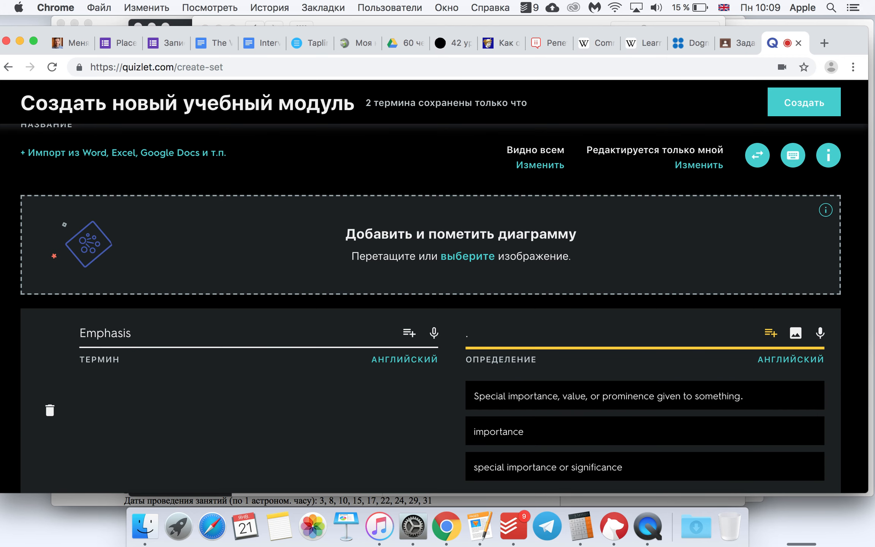
# Reopen the voice recording controls for the first card's definition
pyautogui.click(821, 327)
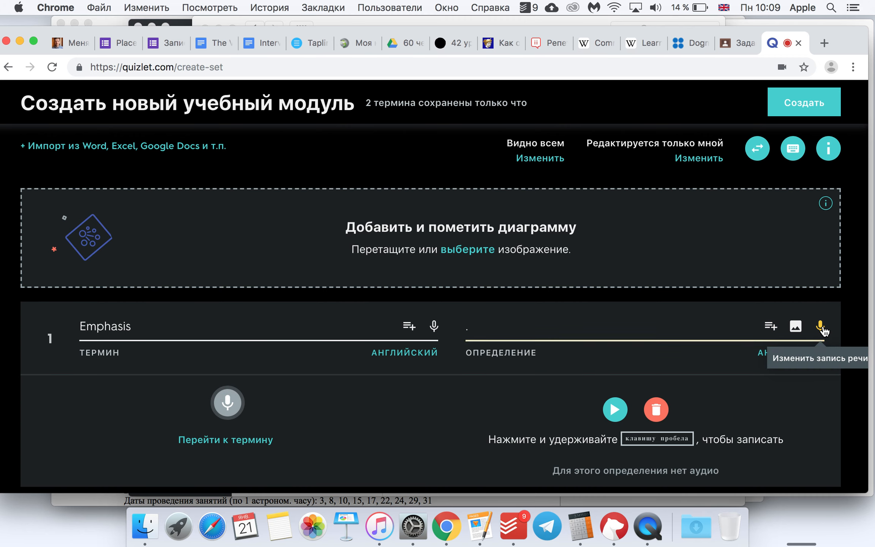
pyautogui.scroll(-4, 696, 388)
pyautogui.hotkey('ctrl', 'space')
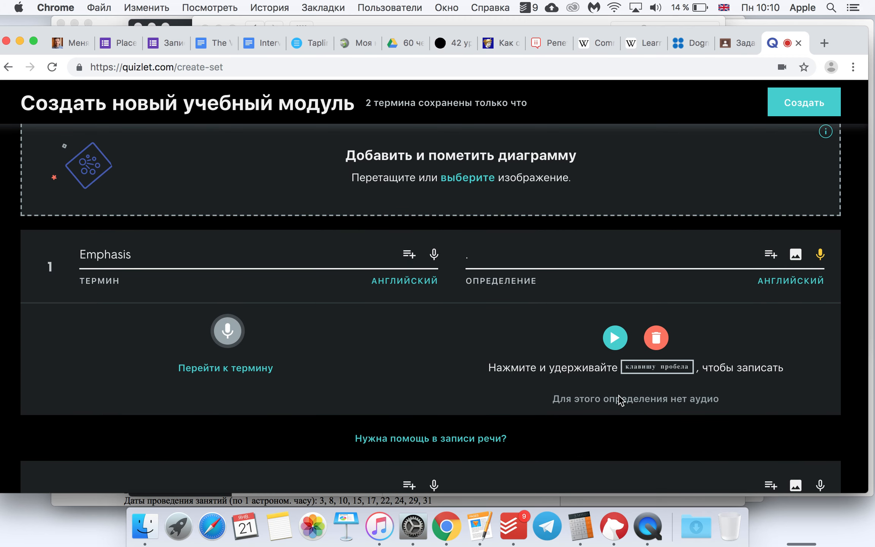
# Leave the set editor for recent activity, and open the spelling exercise of "Test set"
pyautogui.scroll(5, 619, 399)
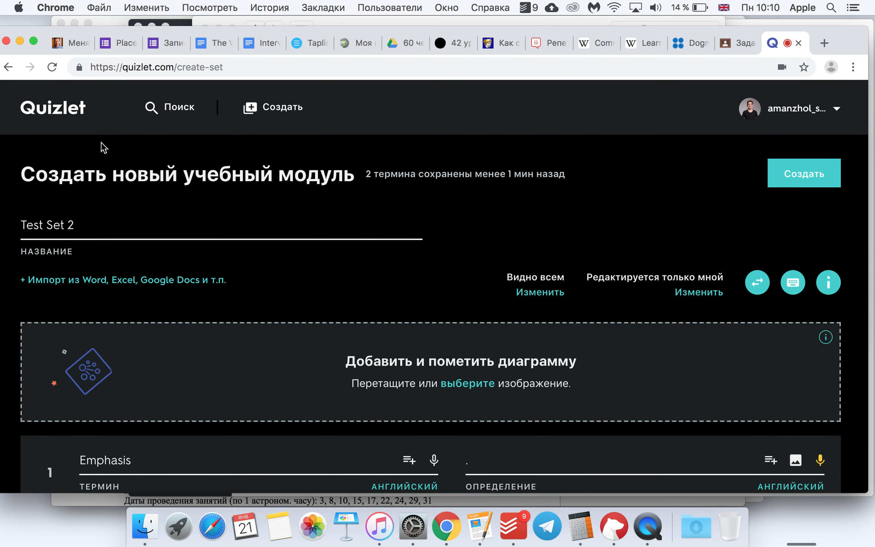
pyautogui.scroll(-2, 202, 205)
pyautogui.scroll(3, 150, 188)
pyautogui.click(76, 112)
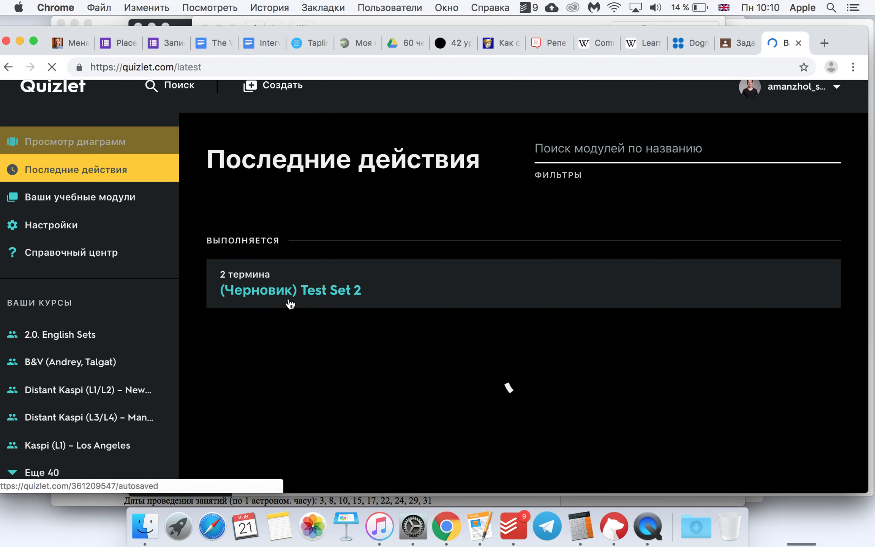
pyautogui.scroll(-3, 289, 304)
pyautogui.click(290, 324)
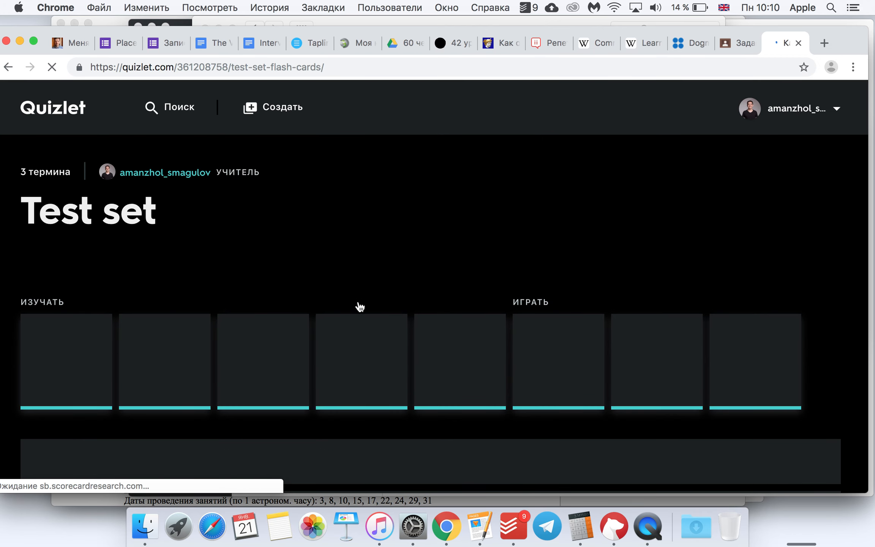
pyautogui.scroll(-3, 359, 304)
pyautogui.click(371, 303)
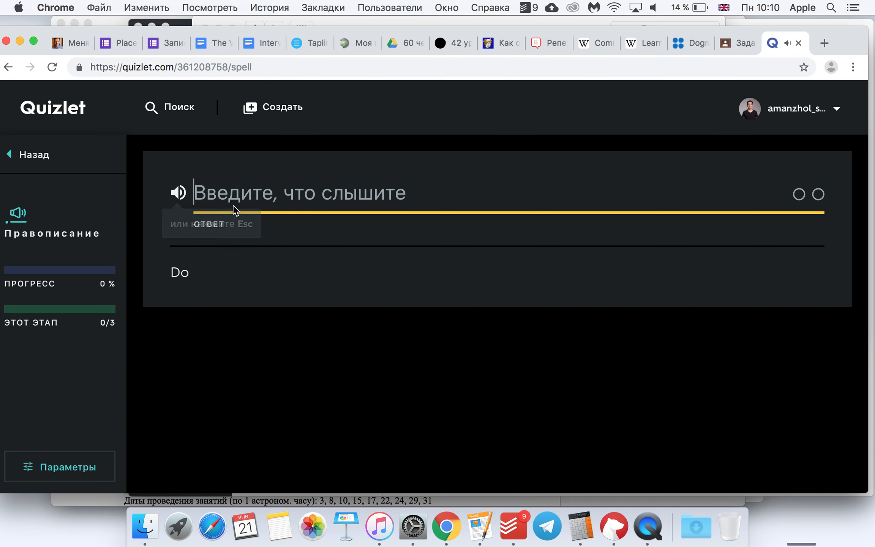
pyautogui.hotkey('ctrl', 'space')
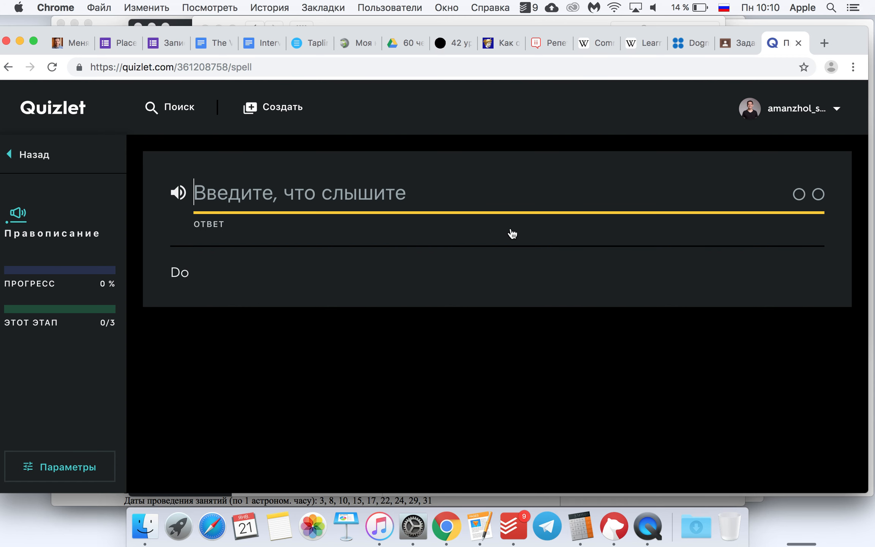
pyautogui.hotkey('ctrl', 'space')
pyautogui.hotkey('ctrl', 'space')
pyautogui.hotkey('ctrl', 'space')
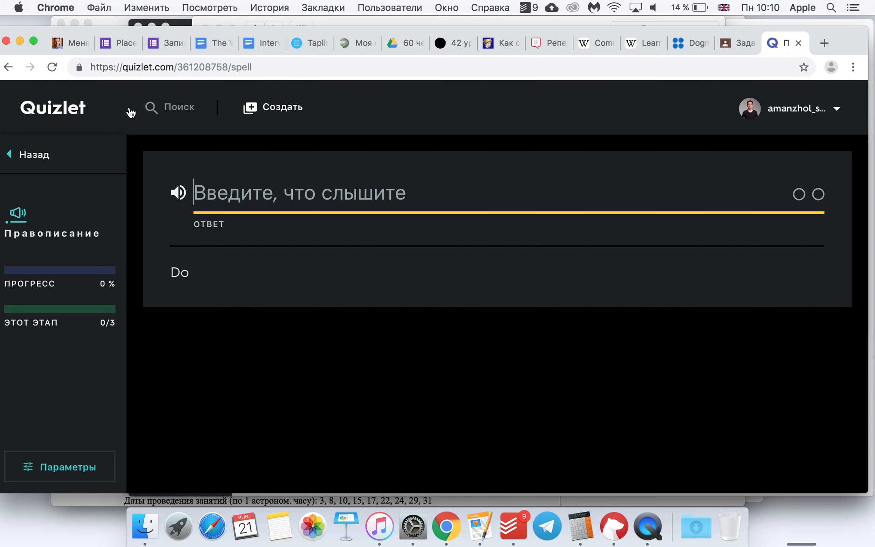
pyautogui.hotkey('ctrl', 'space')
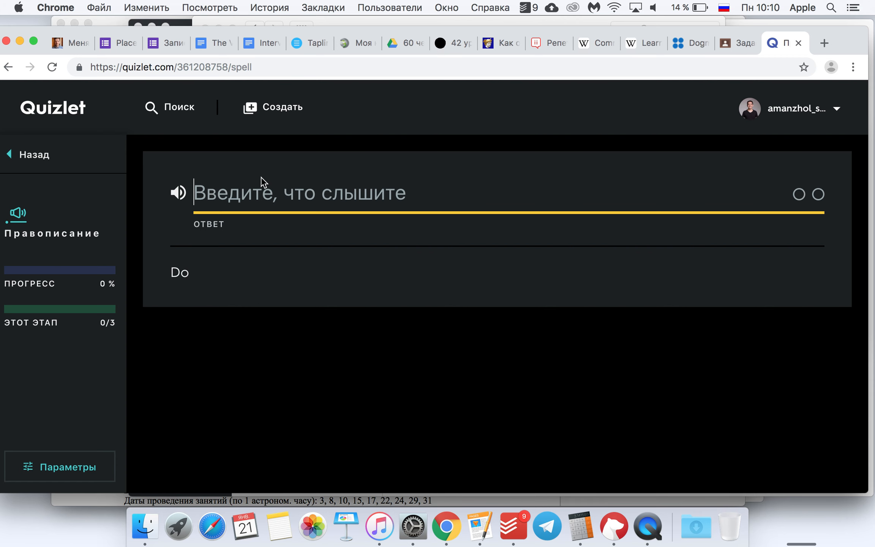
# Return to the recent activity page and look through the listed study sets
pyautogui.click(53, 109)
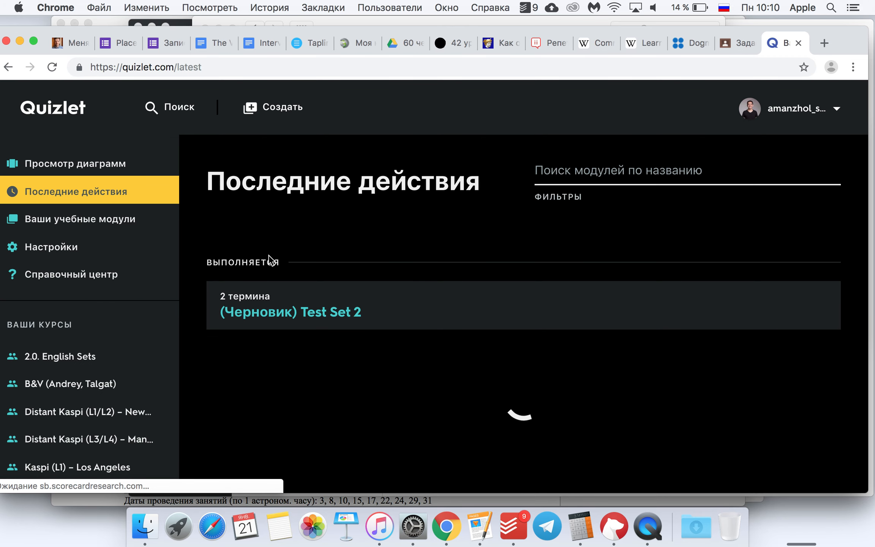
pyautogui.hotkey('ctrl', 'space')
pyautogui.scroll(-5, 270, 262)
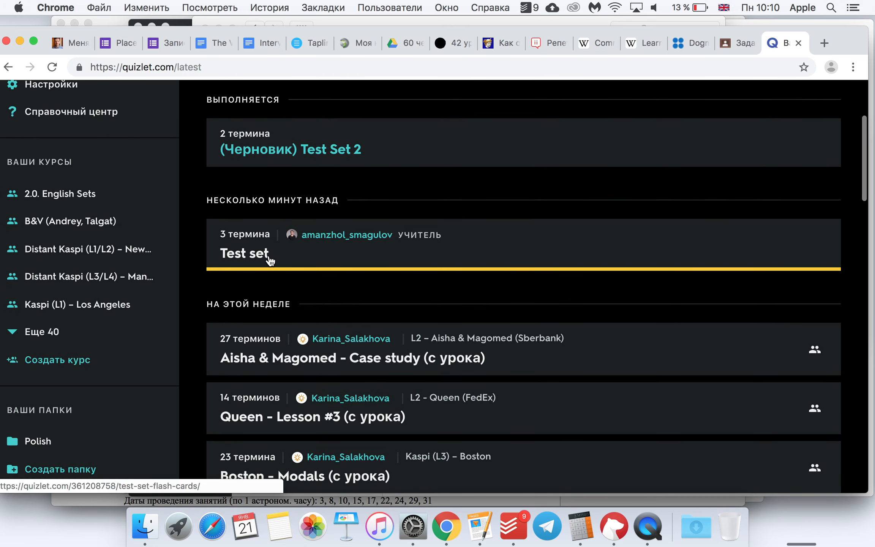
pyautogui.scroll(4, 270, 261)
pyautogui.hotkey('ctrl', 'space')
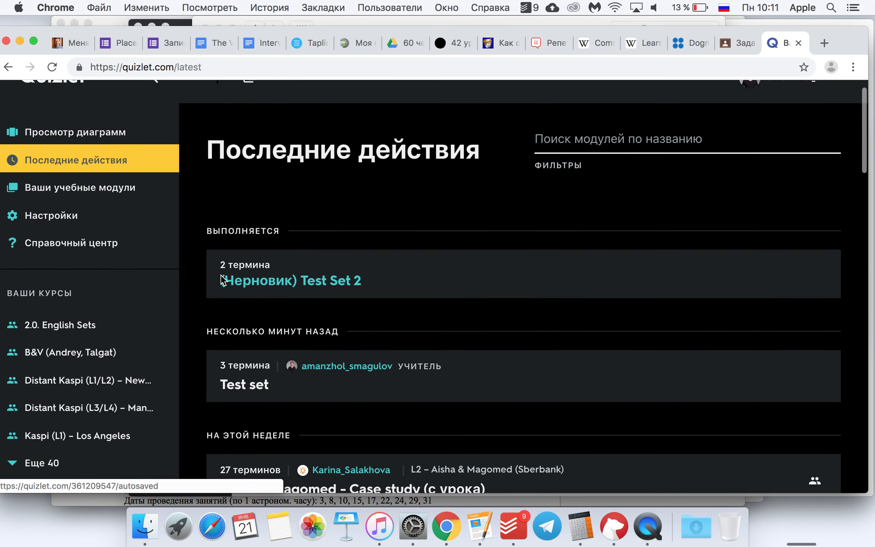
pyautogui.scroll(2, 222, 281)
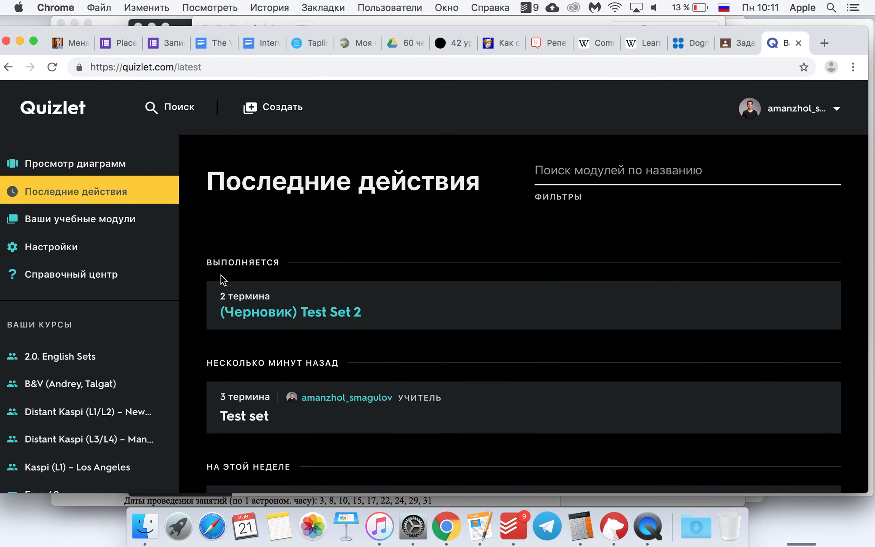